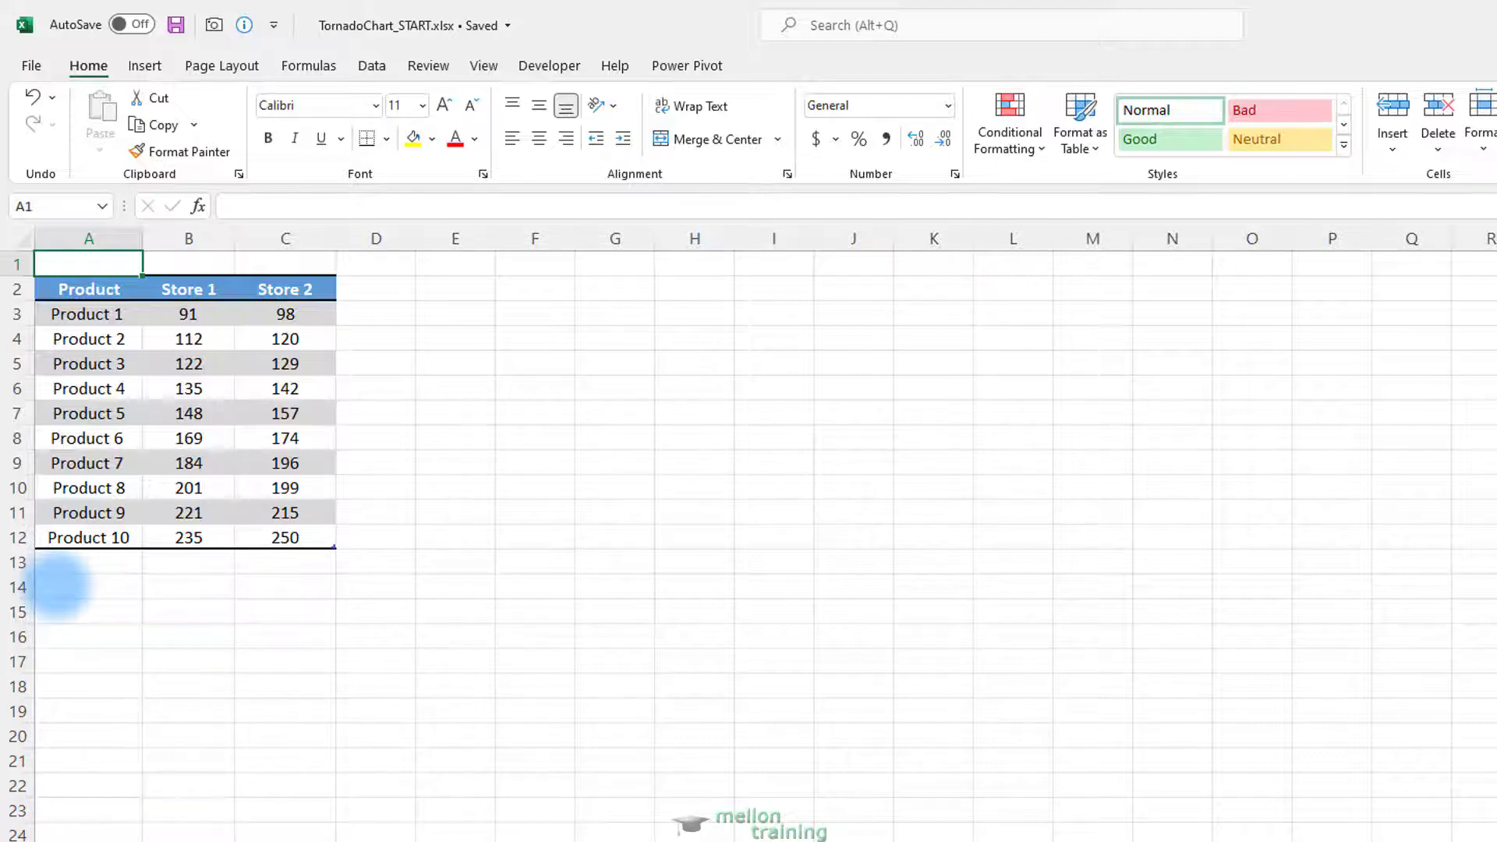
Step: Enter -1 in cell A1 and copy it
{"action": "type", "text": "-1"}
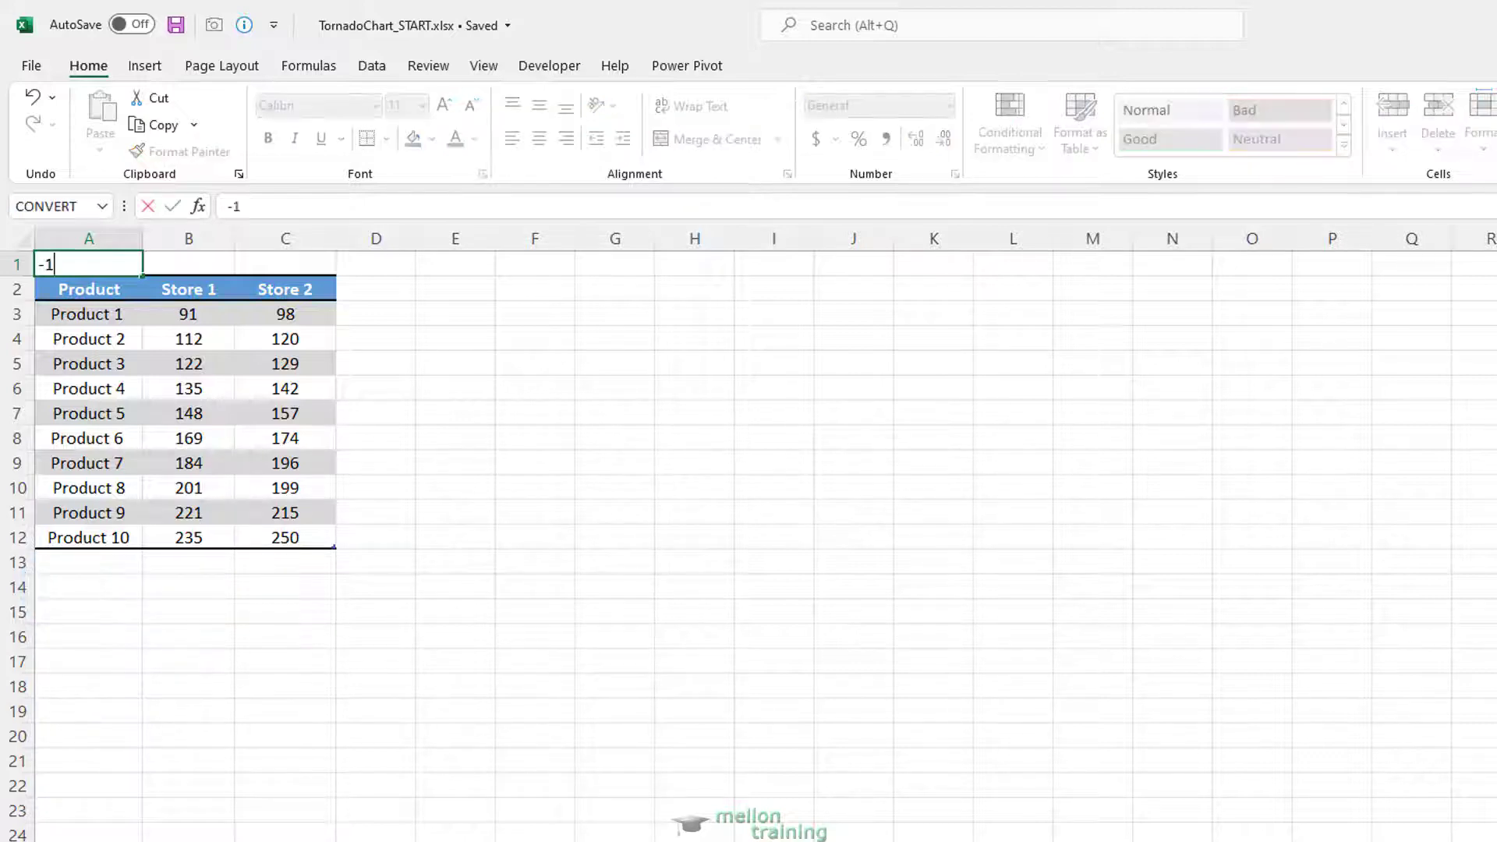
{"action": "key", "text": "Return"}
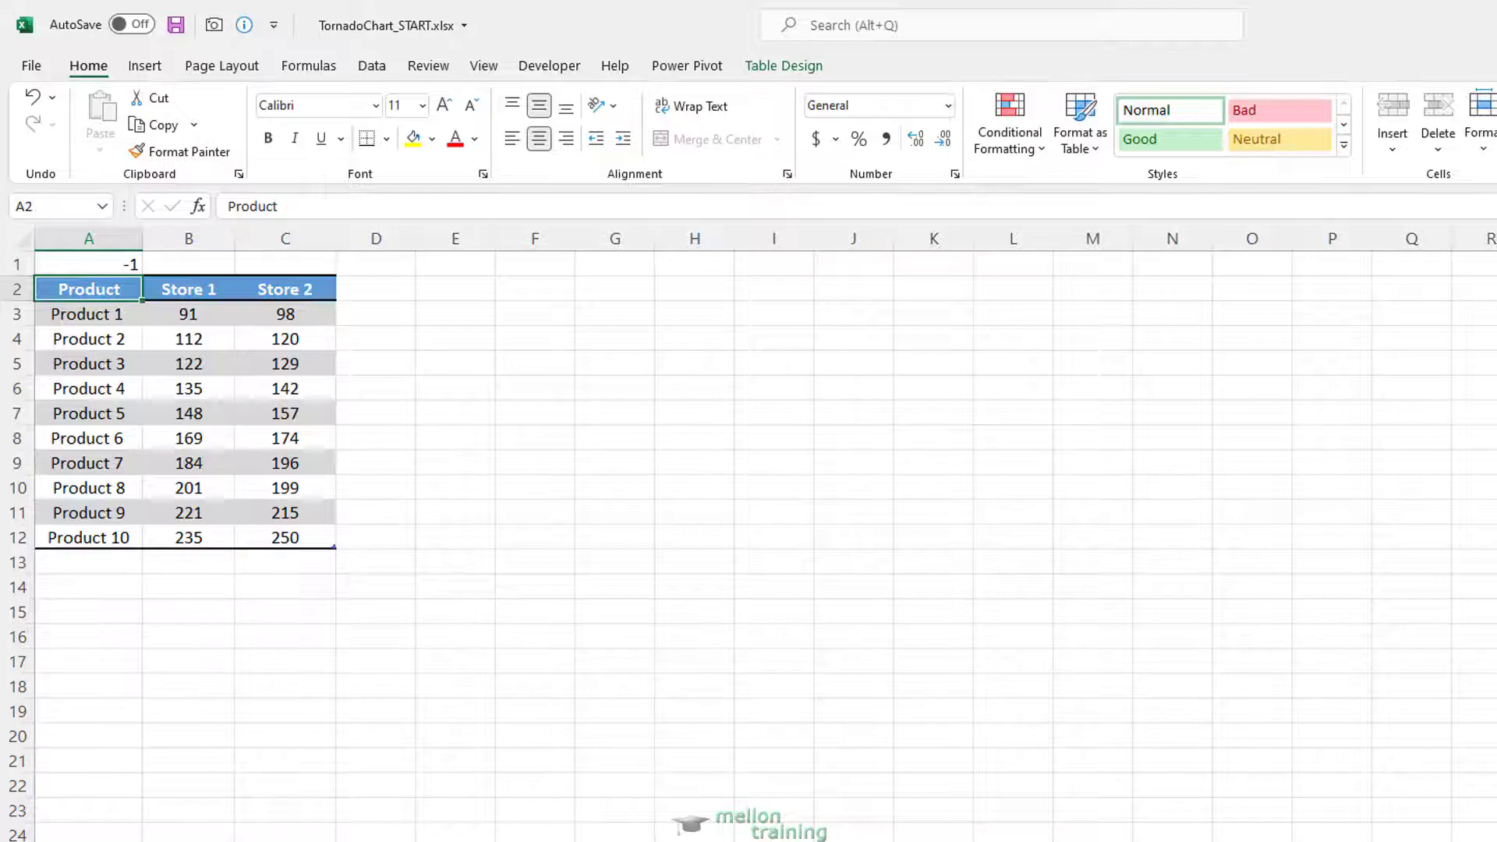
{"action": "key", "text": "Up"}
{"action": "key", "text": "ctrl+c"}
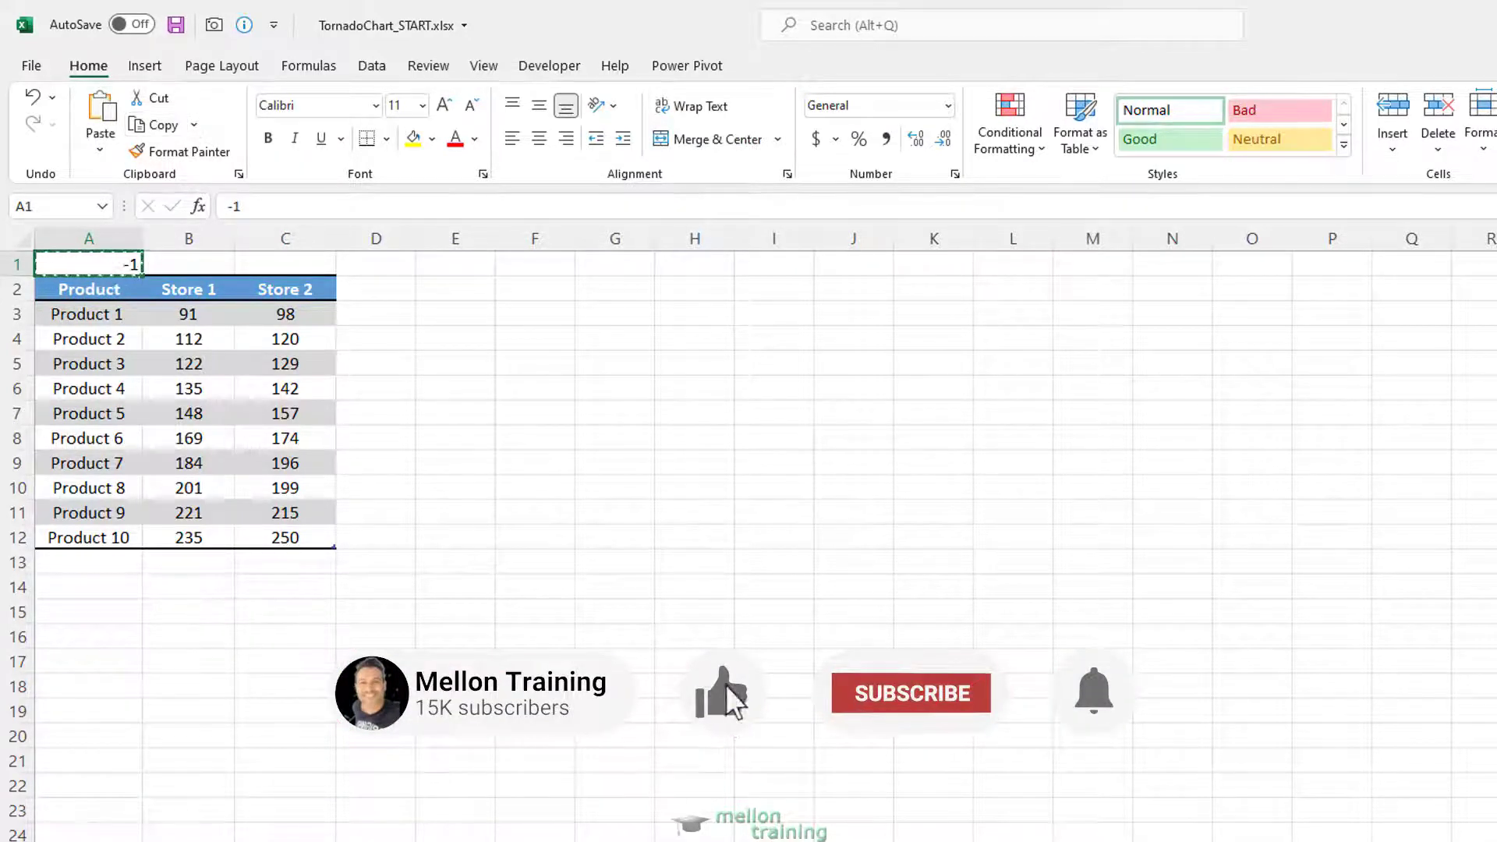
Step: Paste Special the -1 onto B3:B12 with Values and Multiply, making Store 1 values negative
{"action": "left_click_drag", "start_coordinate": [189, 314], "coordinate": [189, 537]}
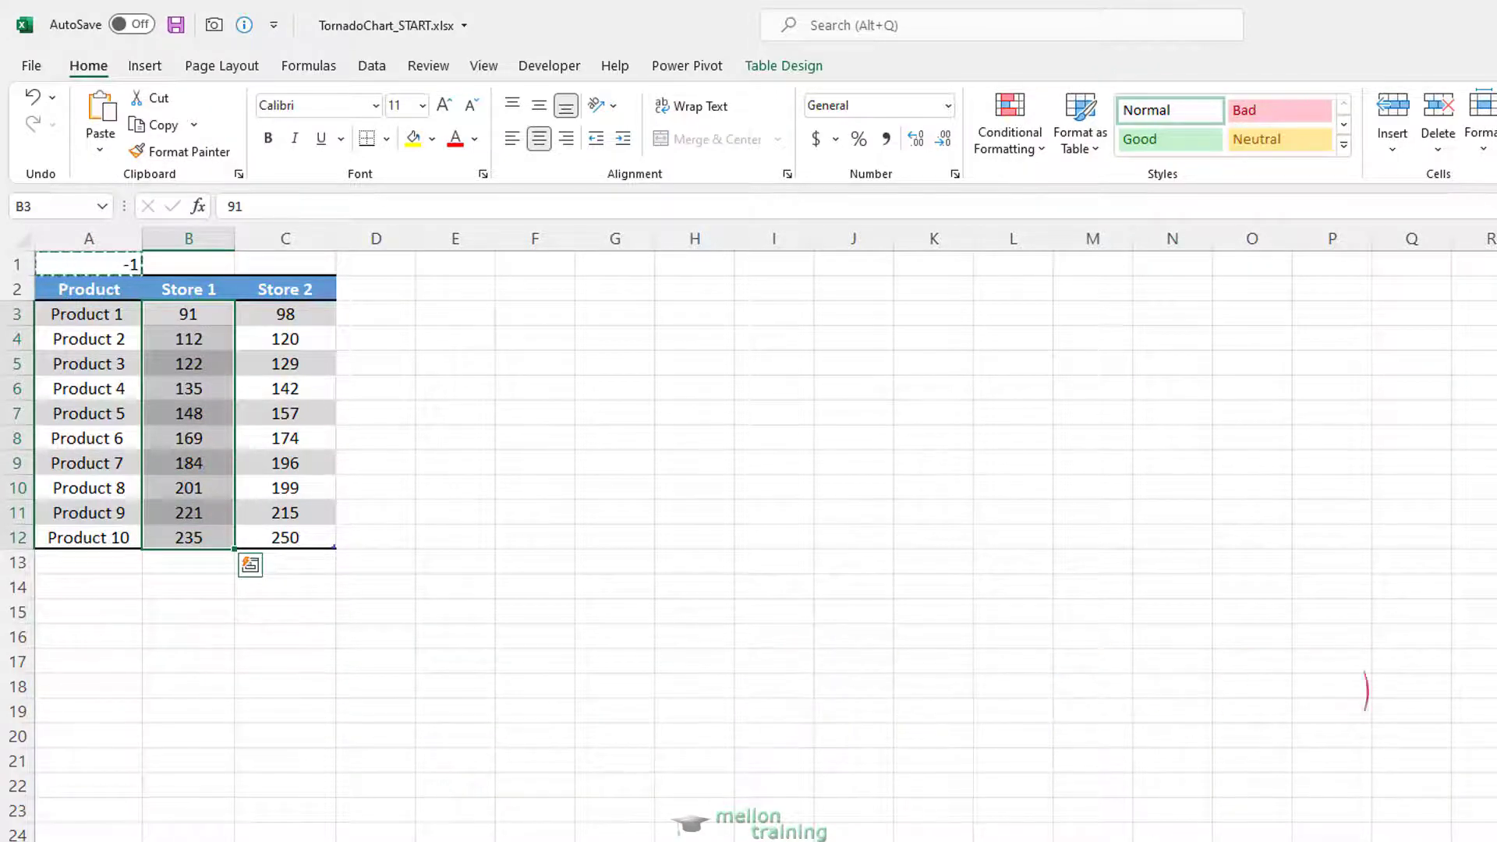
{"action": "left_click", "coordinate": [100, 144]}
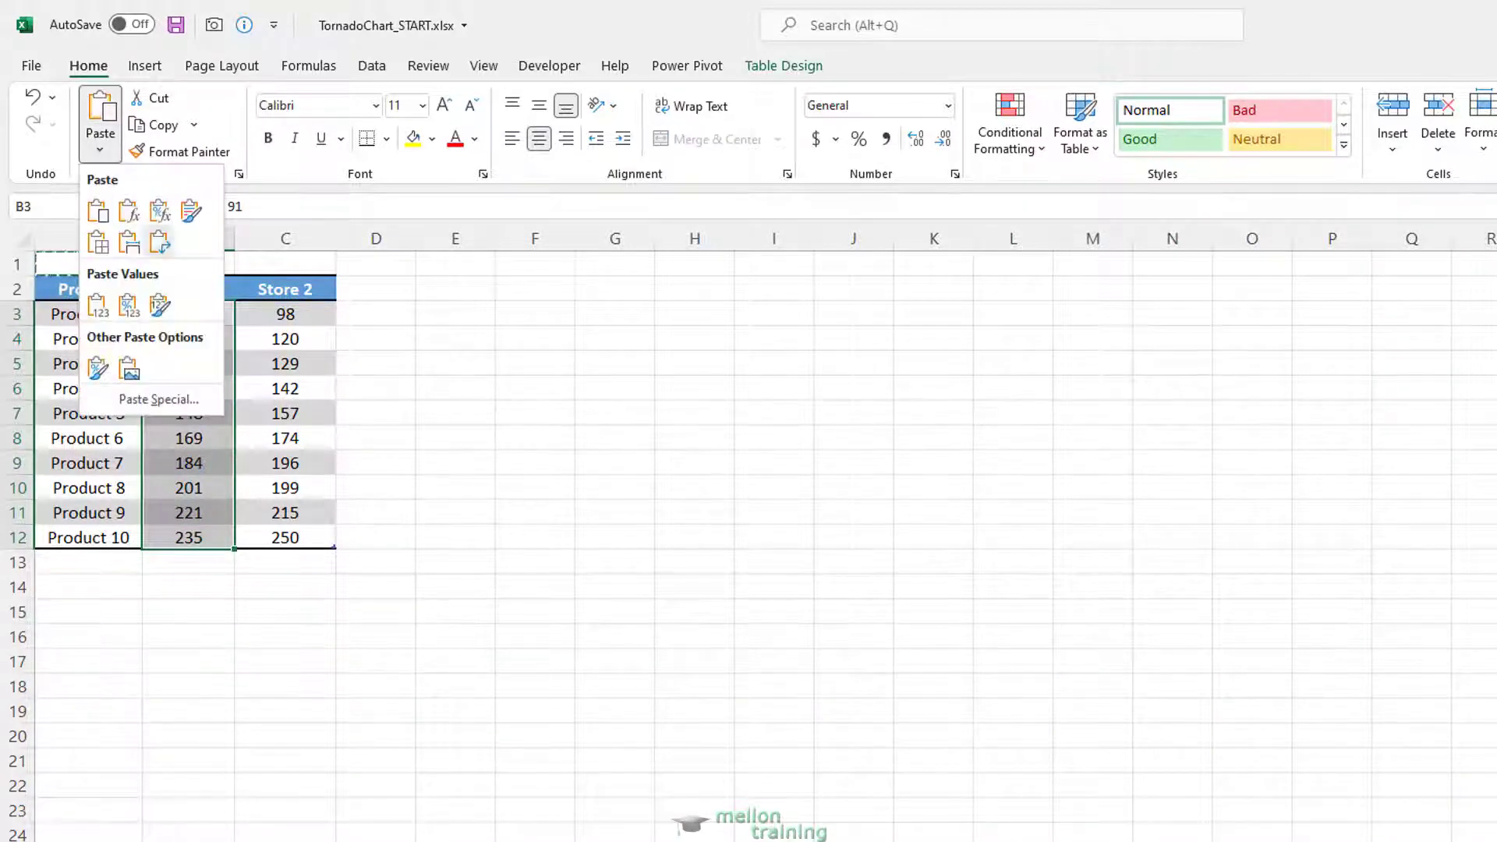
{"action": "left_click", "coordinate": [159, 399]}
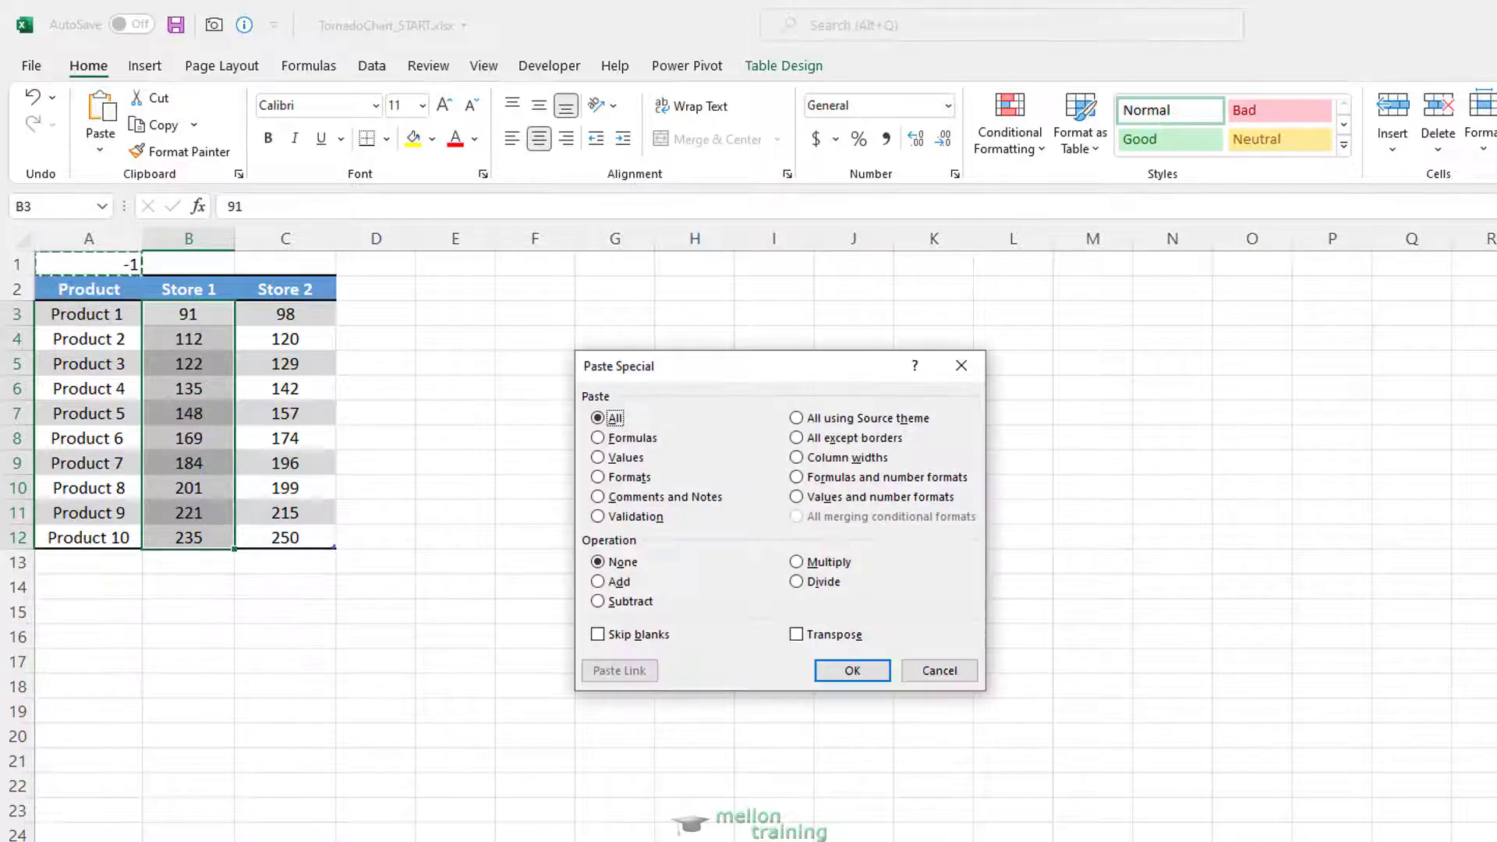
{"action": "key", "text": "v"}
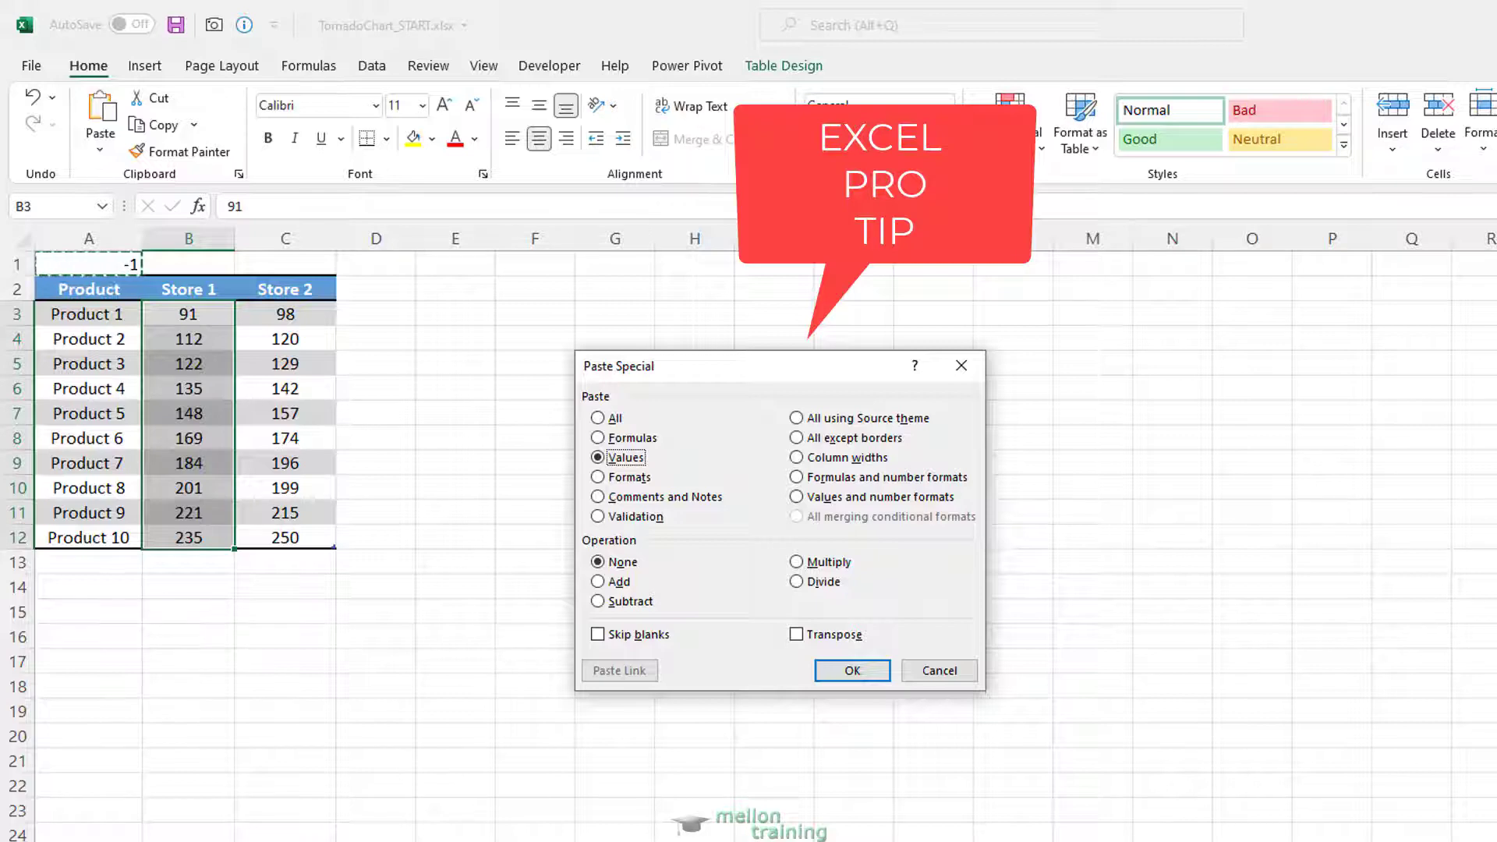
{"action": "key", "text": "m"}
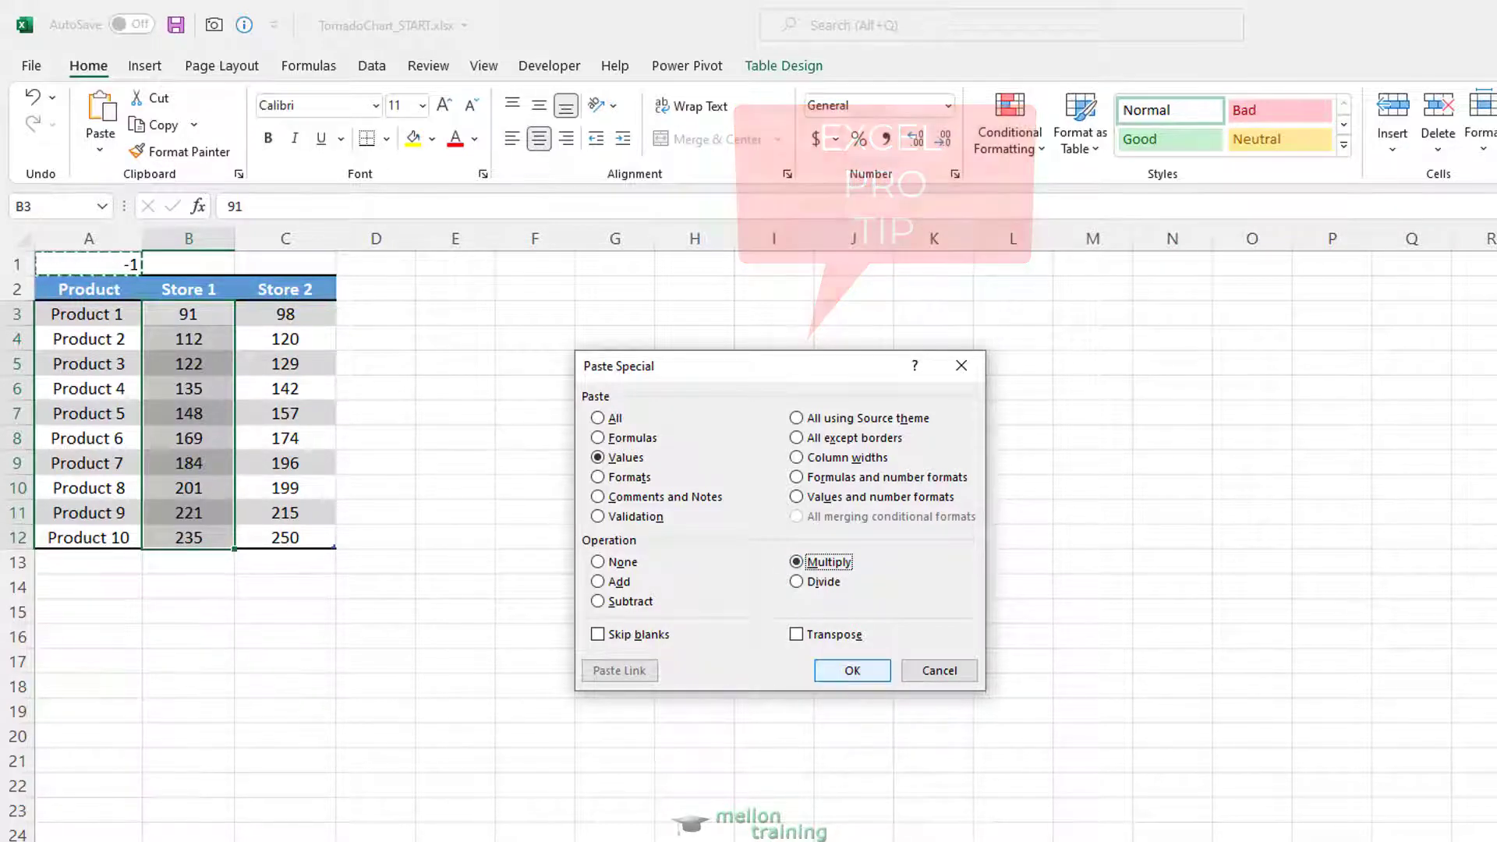
{"action": "key", "text": "Return"}
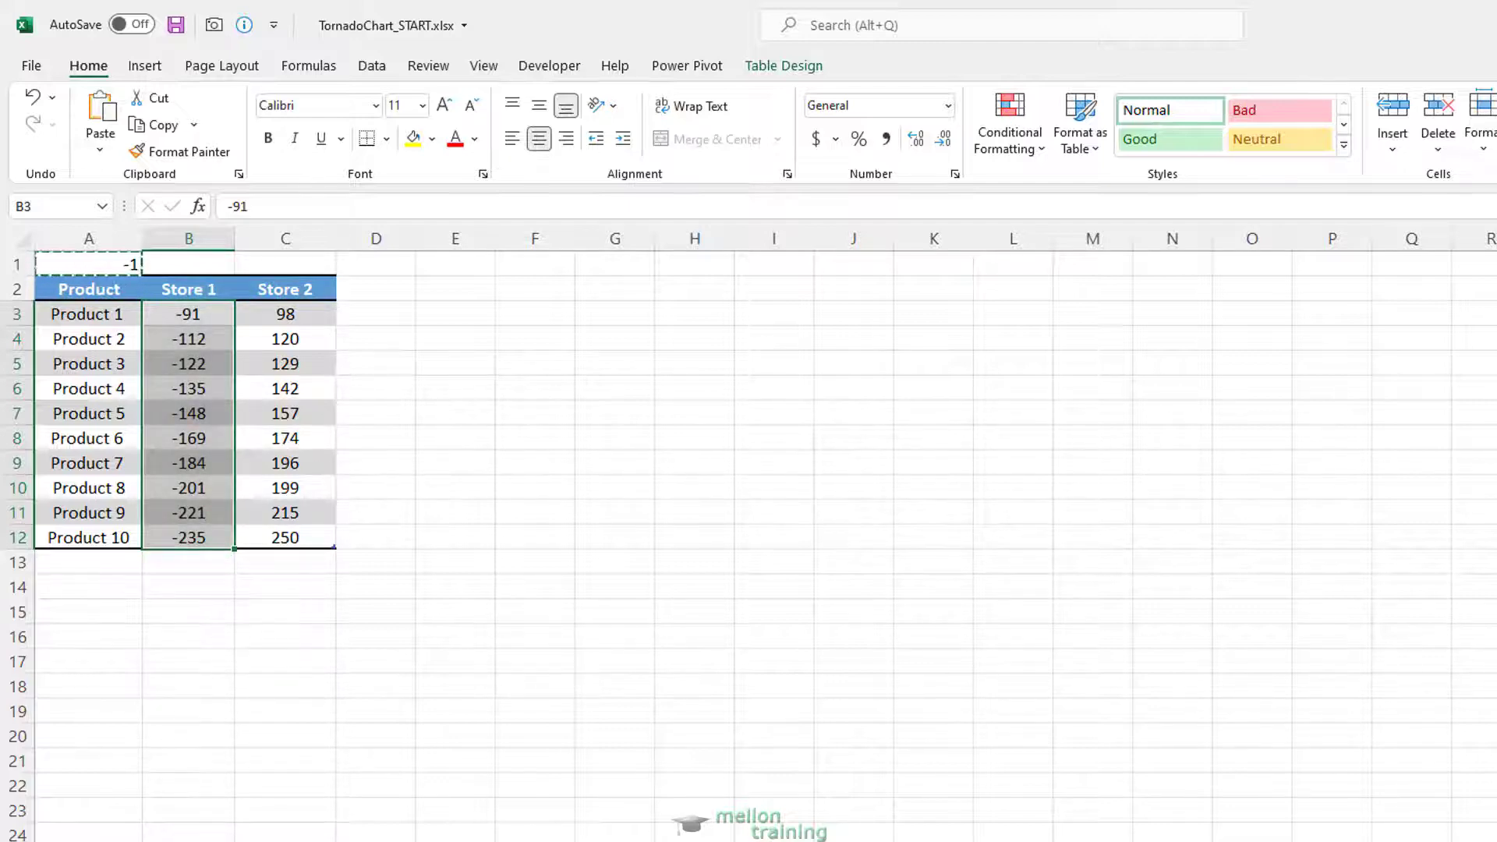
{"action": "left_click_drag", "start_coordinate": [89, 289], "coordinate": [285, 537]}
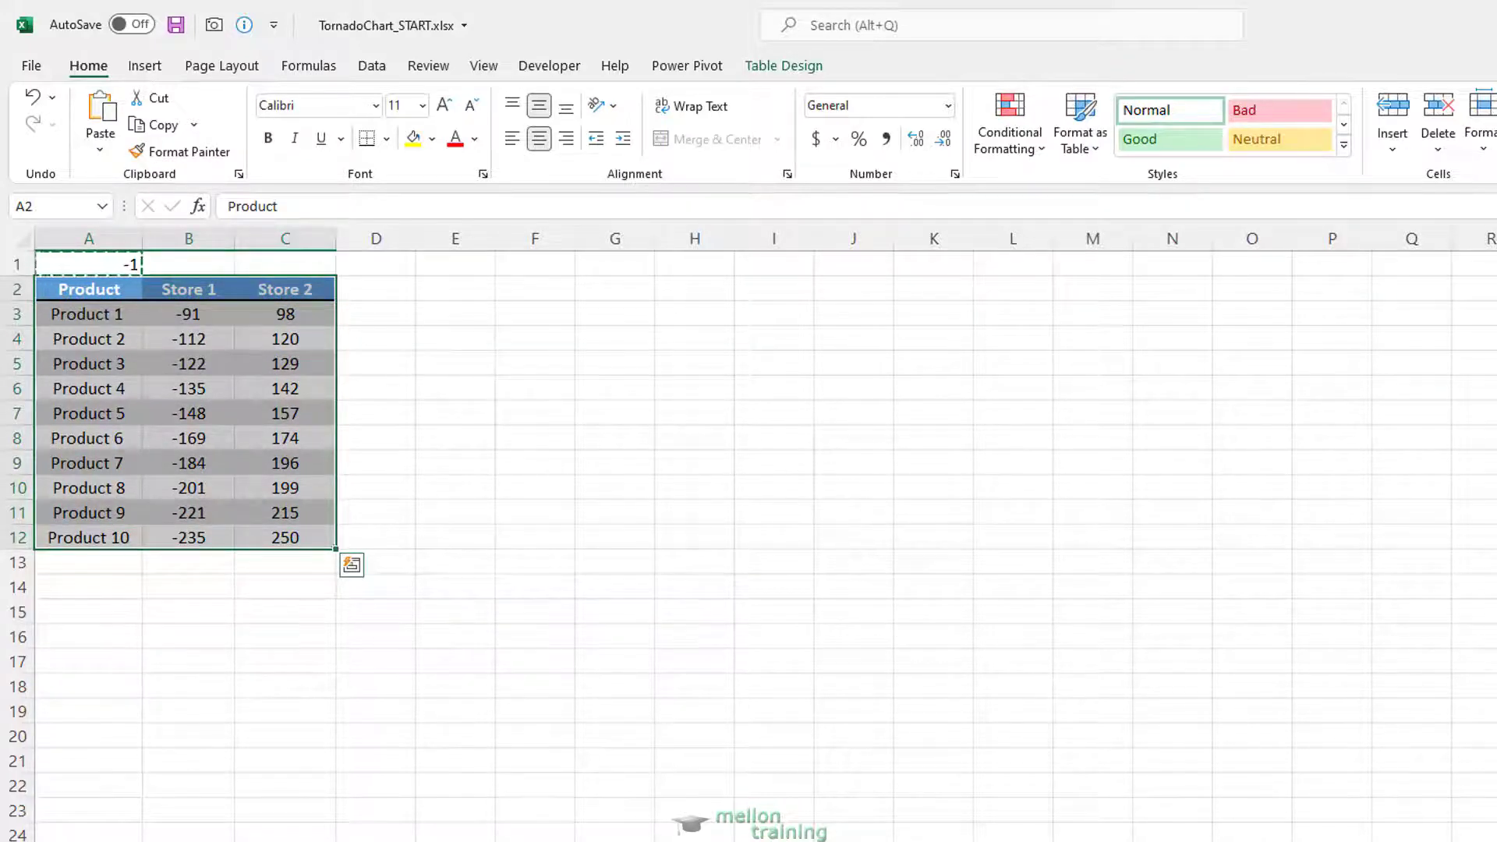
Step: Insert a clustered bar chart of A2:C12, then move it beside the table and enlarge it
{"action": "left_click", "coordinate": [145, 65]}
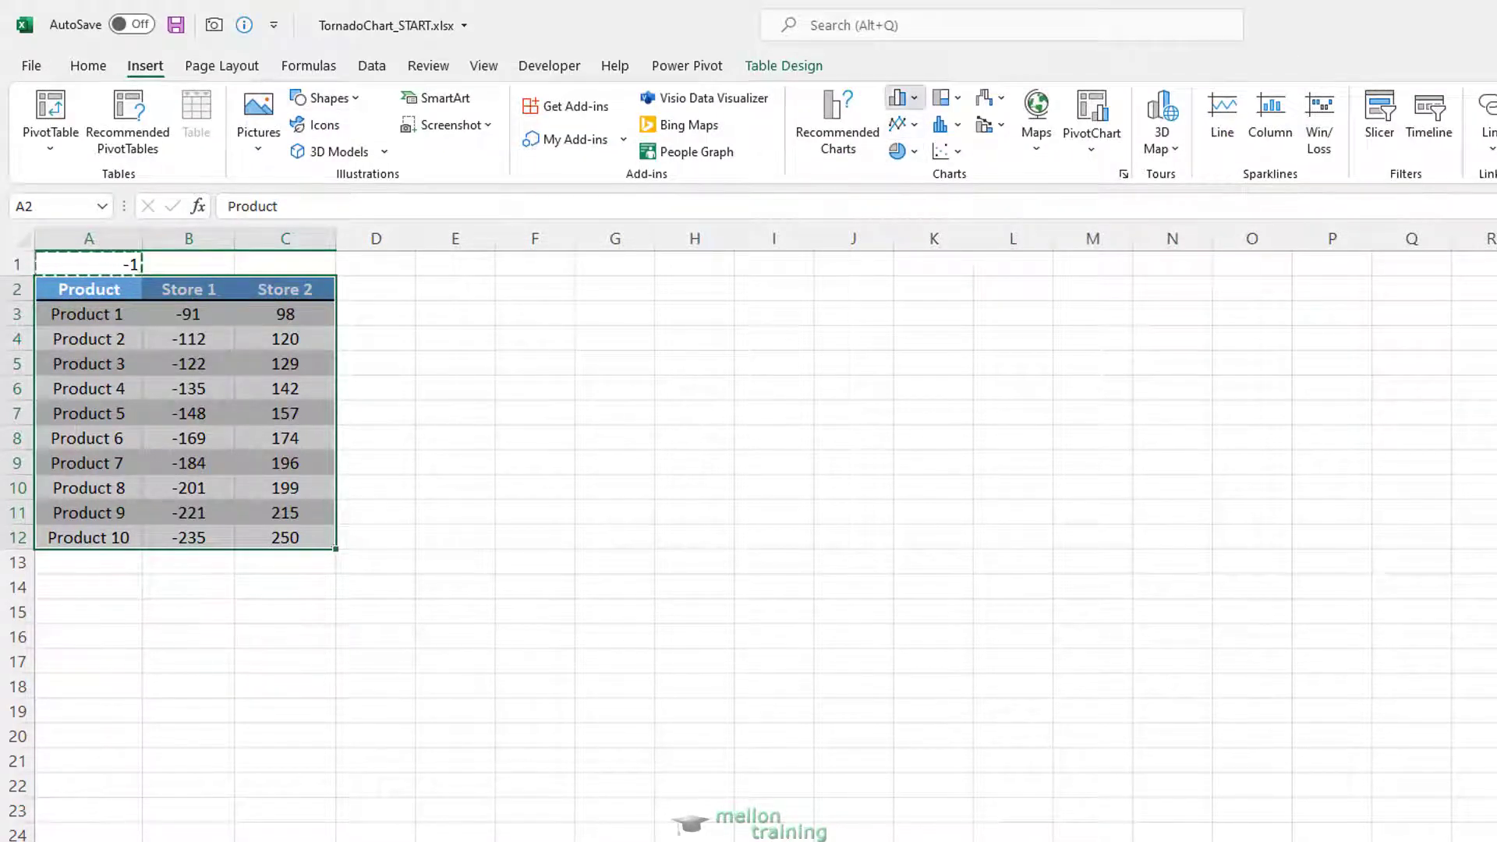
{"action": "left_click", "coordinate": [904, 97]}
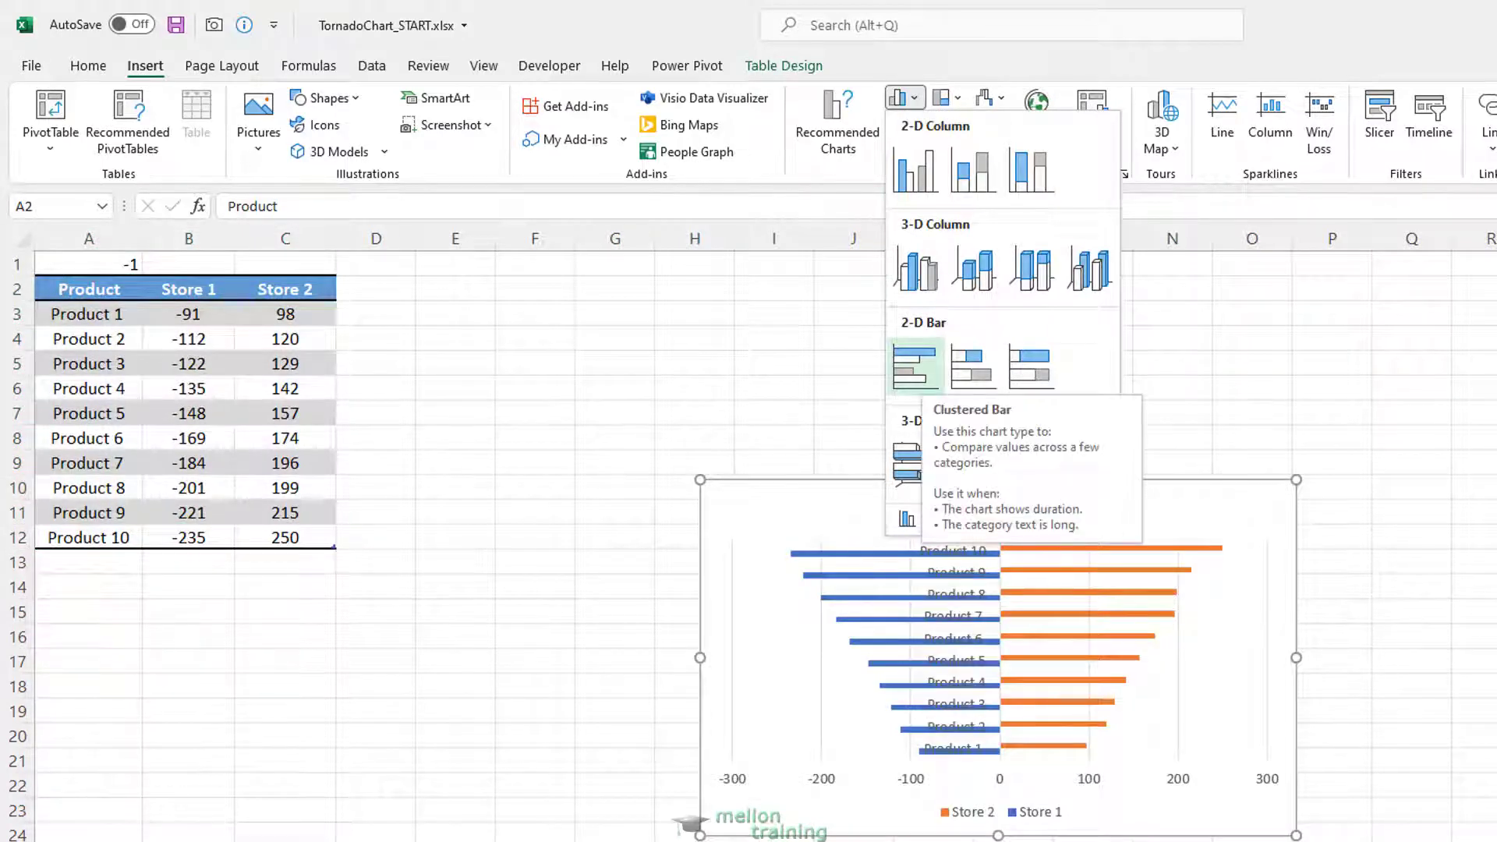
{"action": "left_click", "coordinate": [916, 364]}
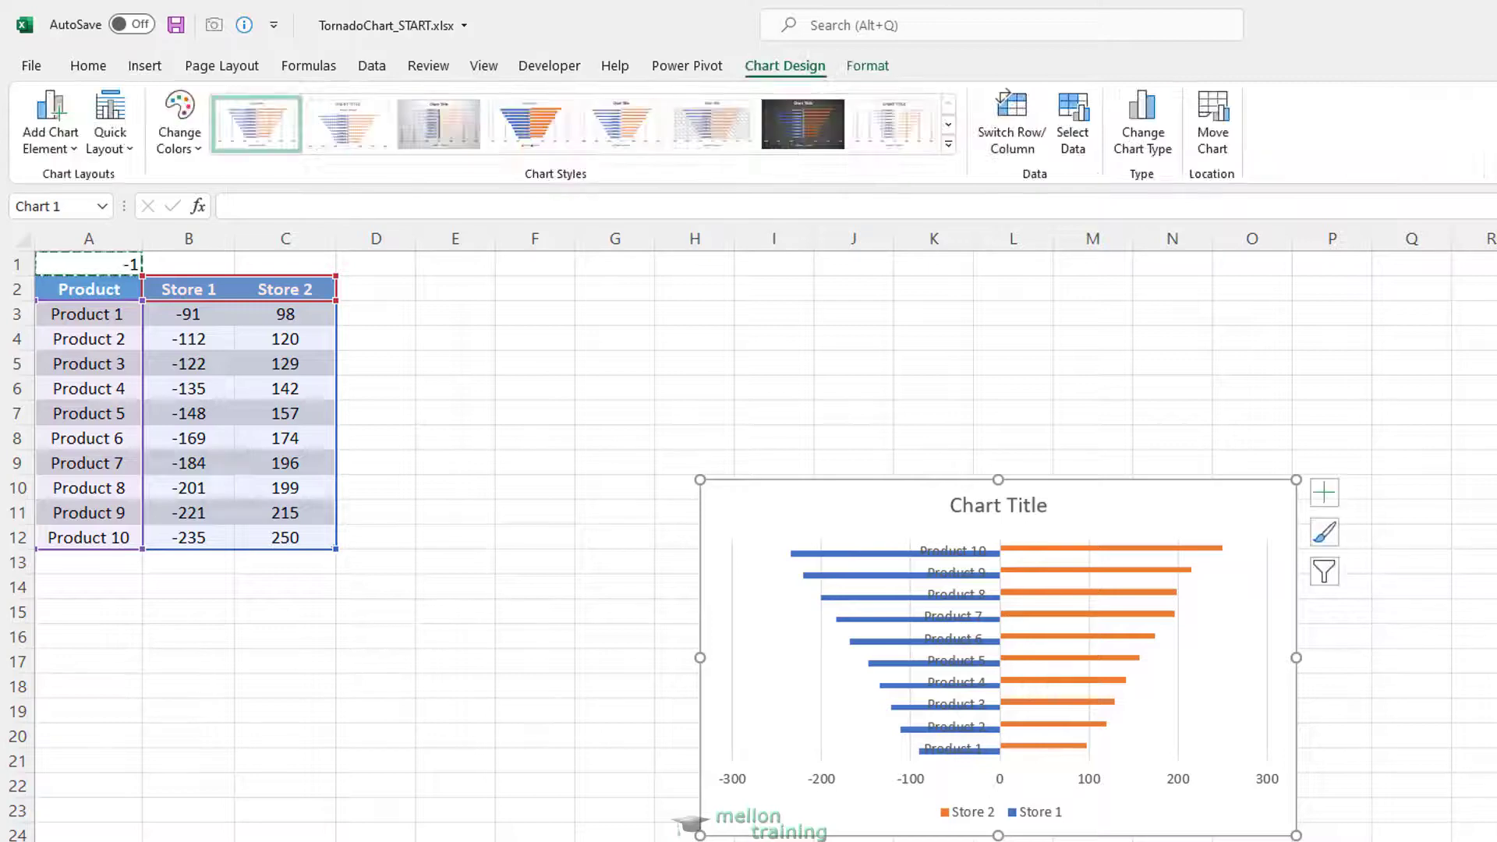
{"action": "left_click_drag", "start_coordinate": [998, 491], "coordinate": [659, 271]}
{"action": "left_click_drag", "start_coordinate": [956, 615], "coordinate": [1045, 695]}
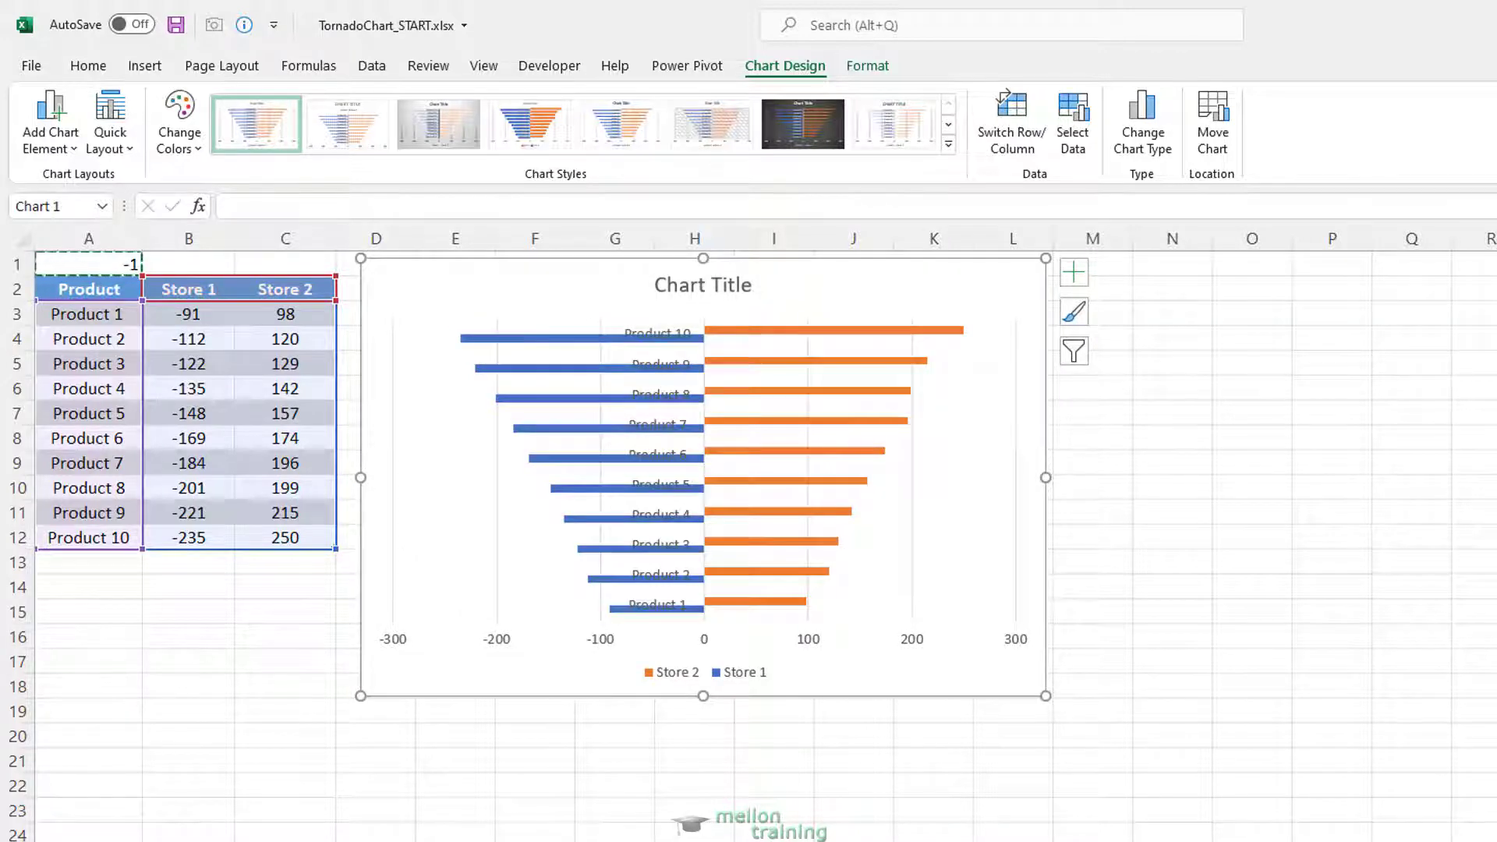
Step: Set the horizontal value axis Label Position to High so its labels sit at the top
{"action": "right_click", "coordinate": [608, 640]}
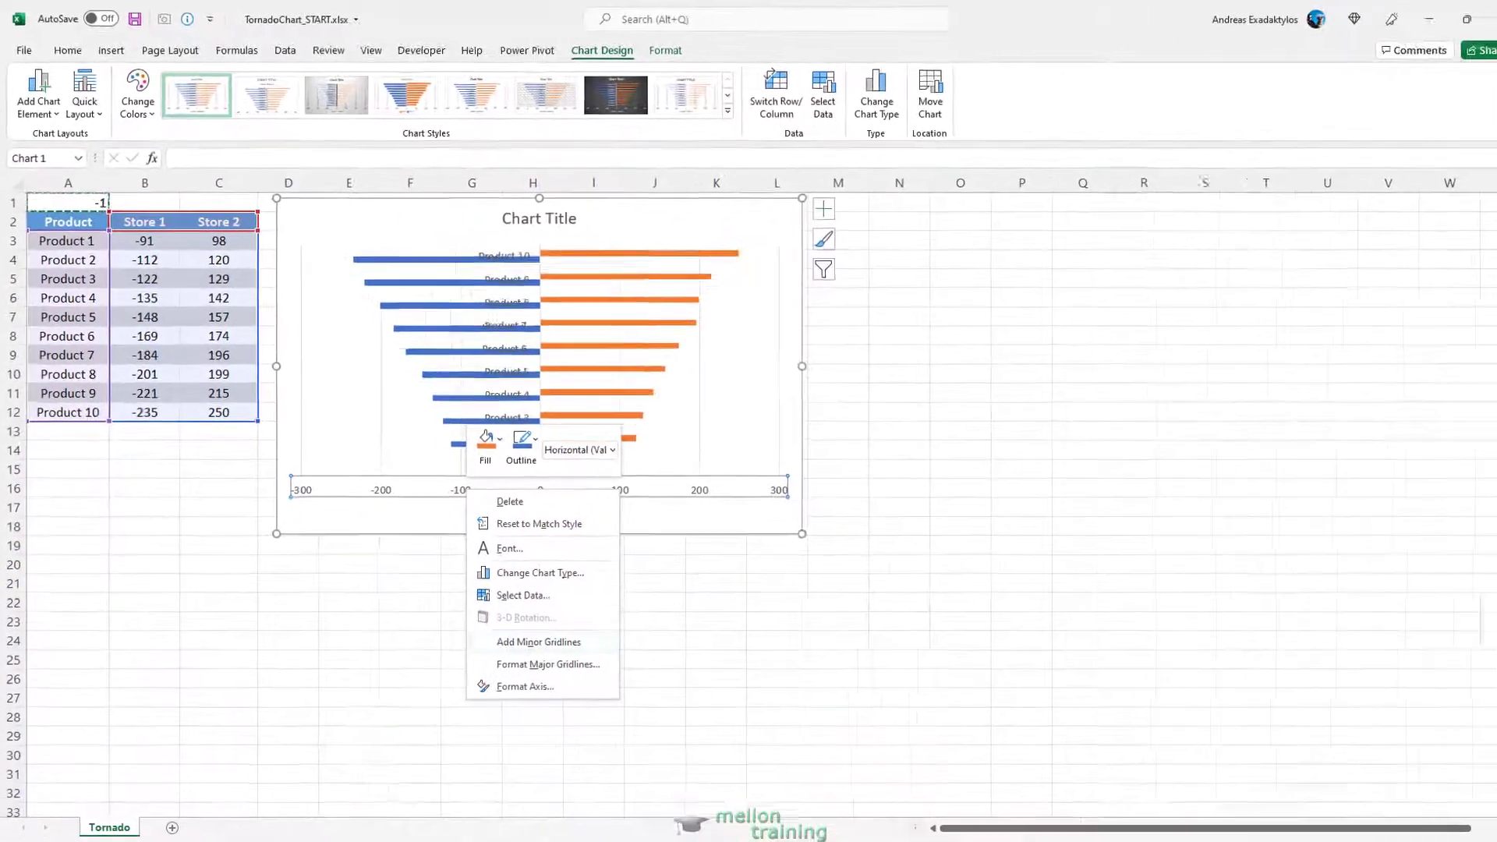
{"action": "left_click", "coordinate": [524, 686]}
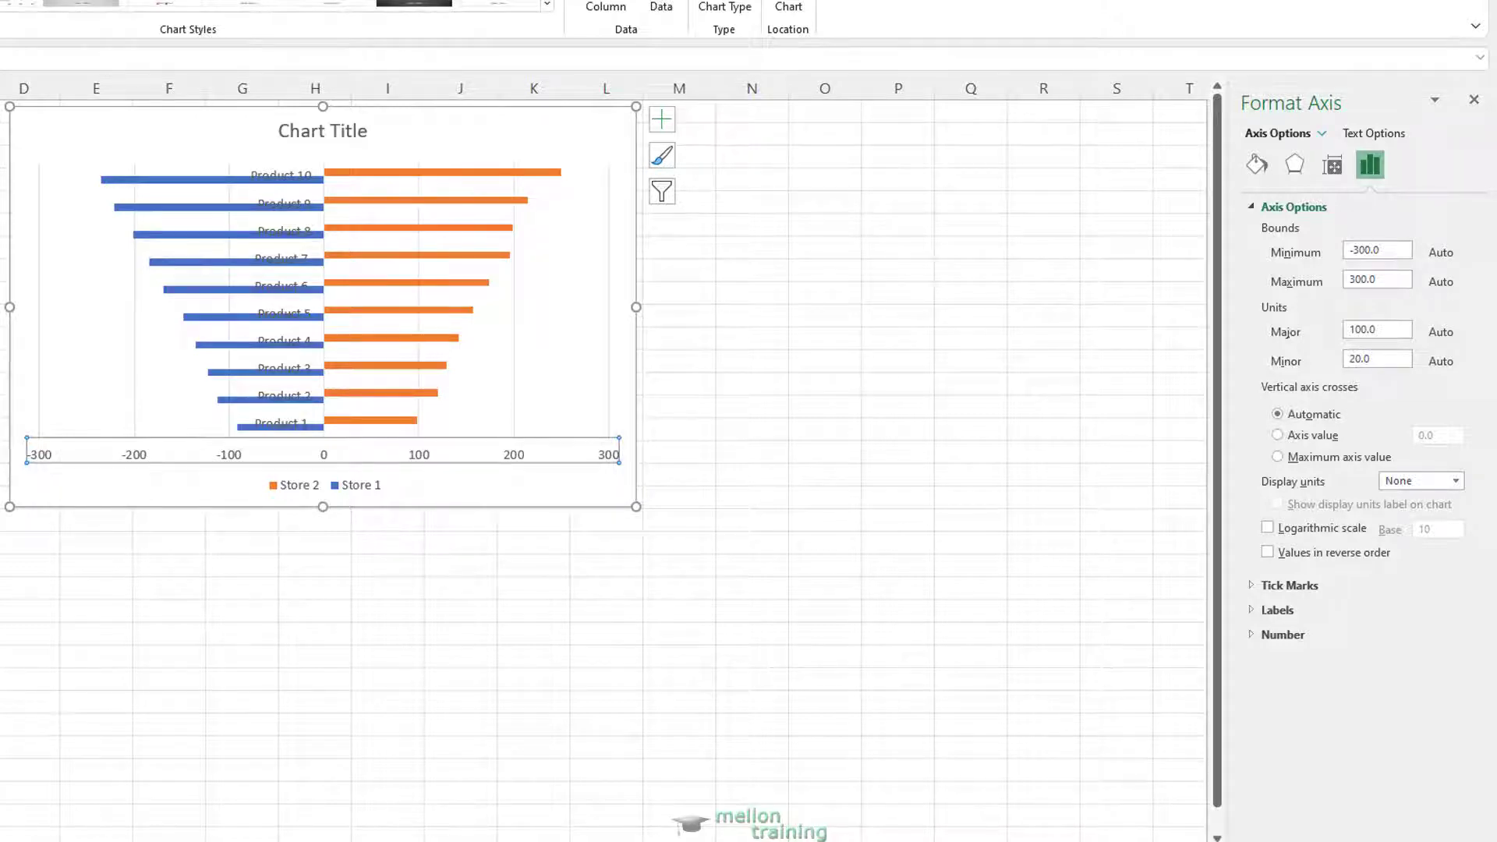
{"action": "left_click", "coordinate": [1277, 610]}
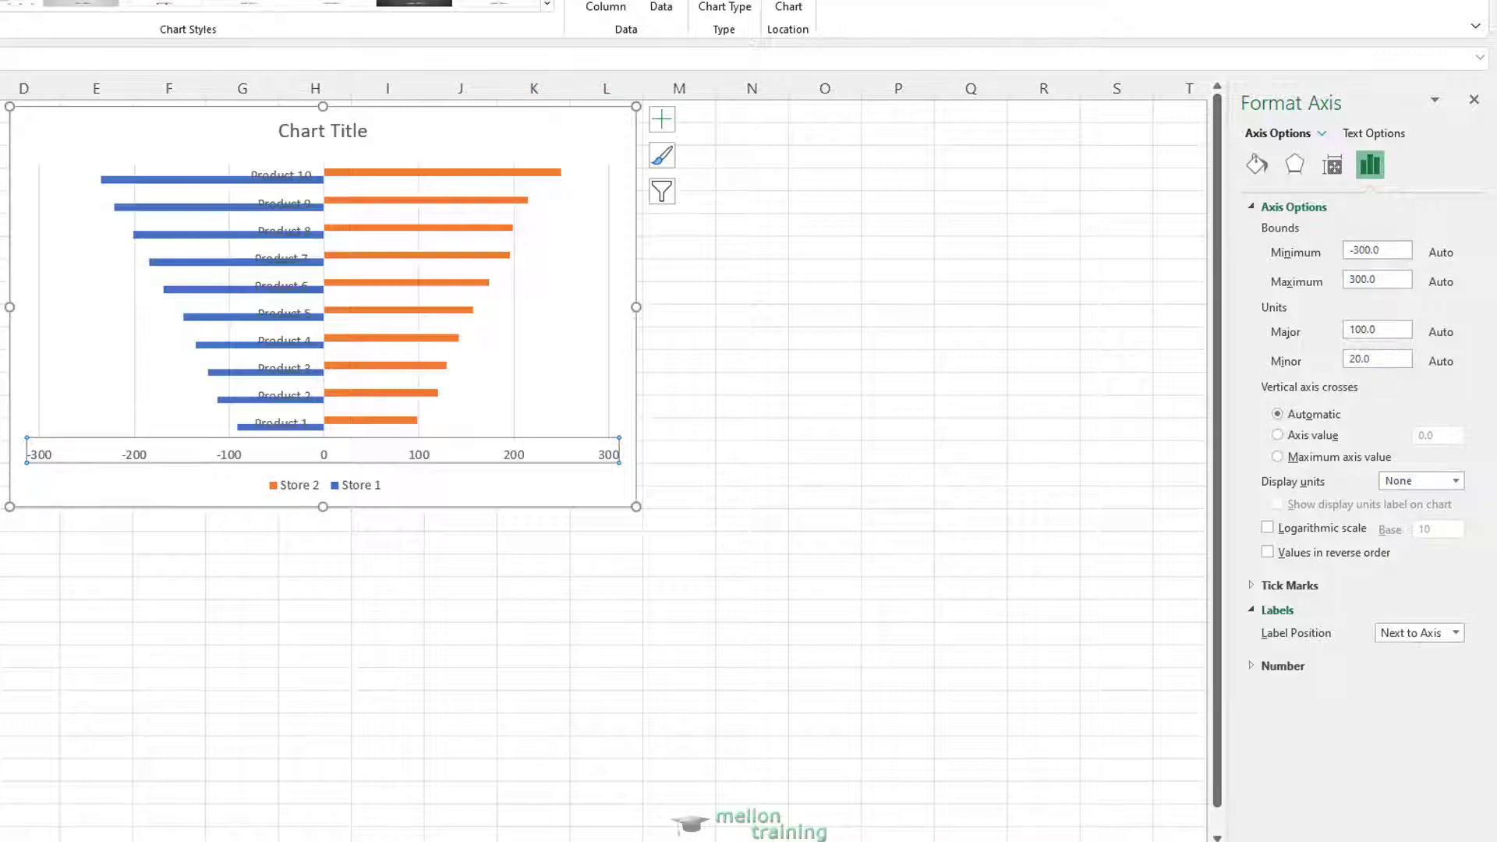
{"action": "left_click", "coordinate": [1455, 632]}
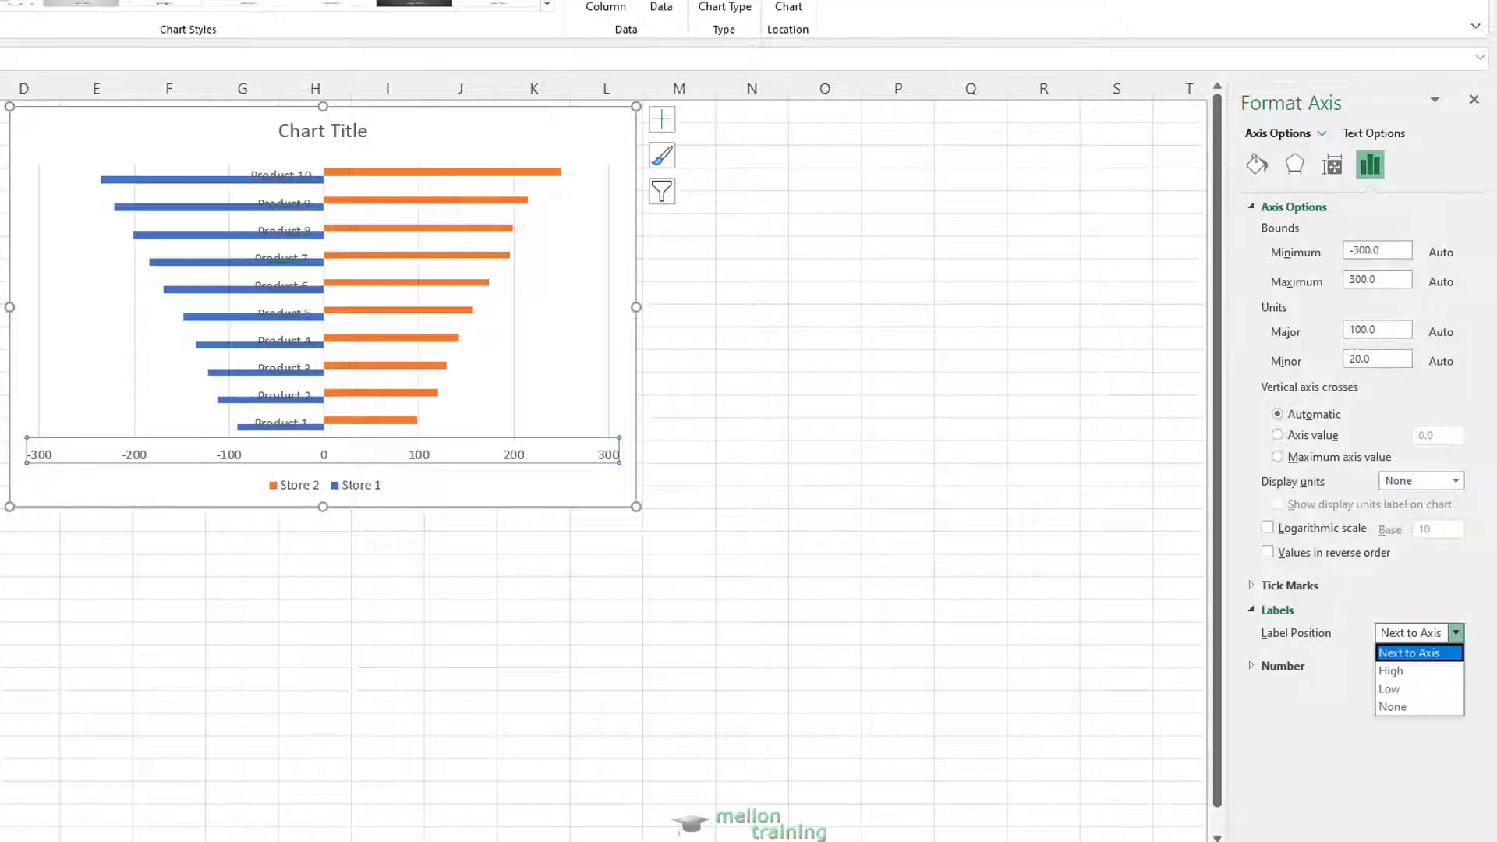
{"action": "left_click", "coordinate": [1391, 670]}
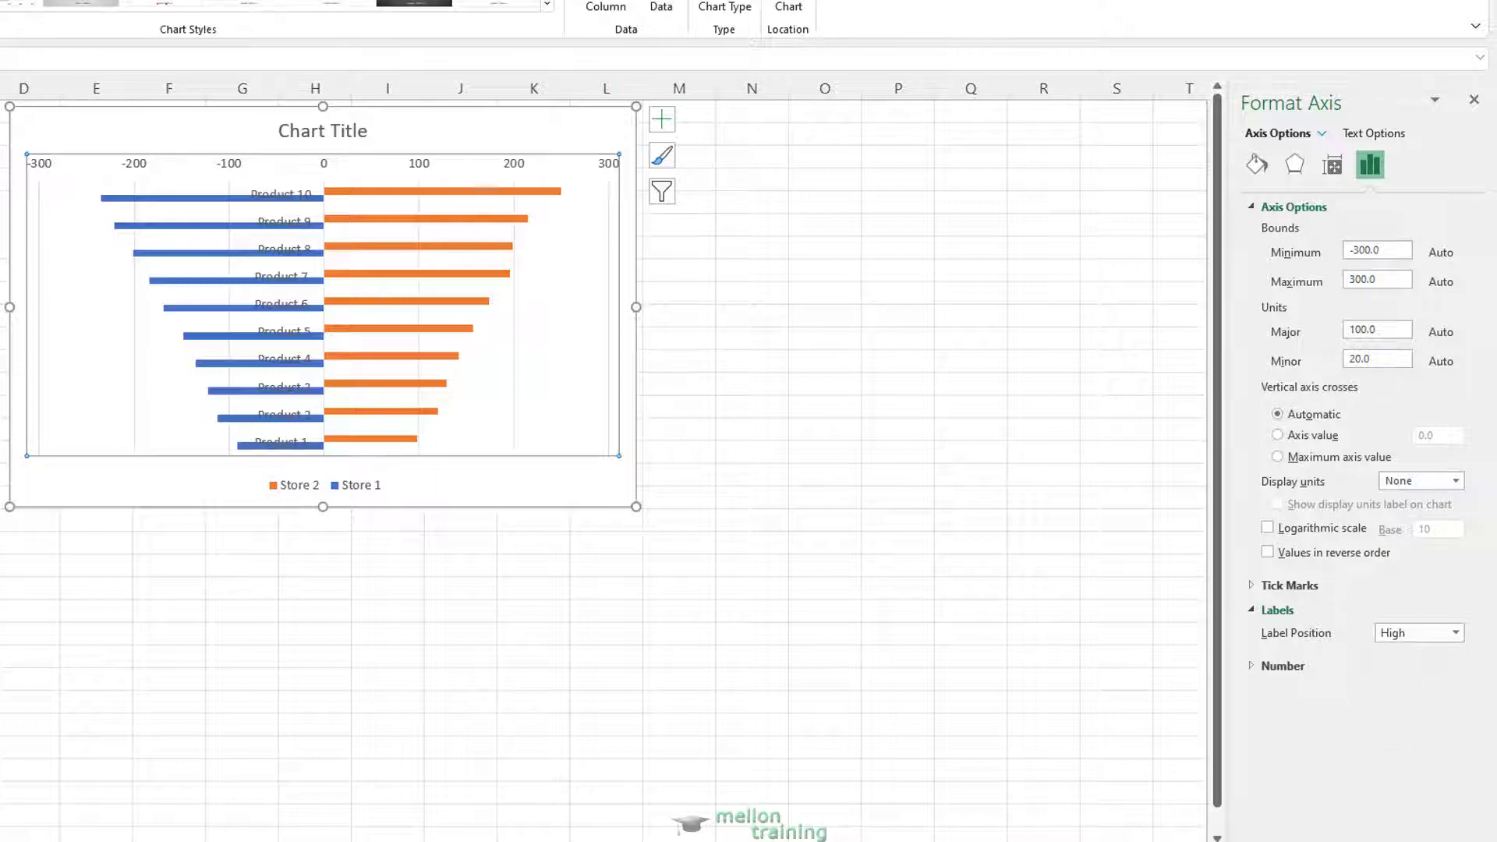
Step: Give the Store 1 series 100% Series Overlap and 10% Gap Width
{"action": "left_click", "coordinate": [249, 308]}
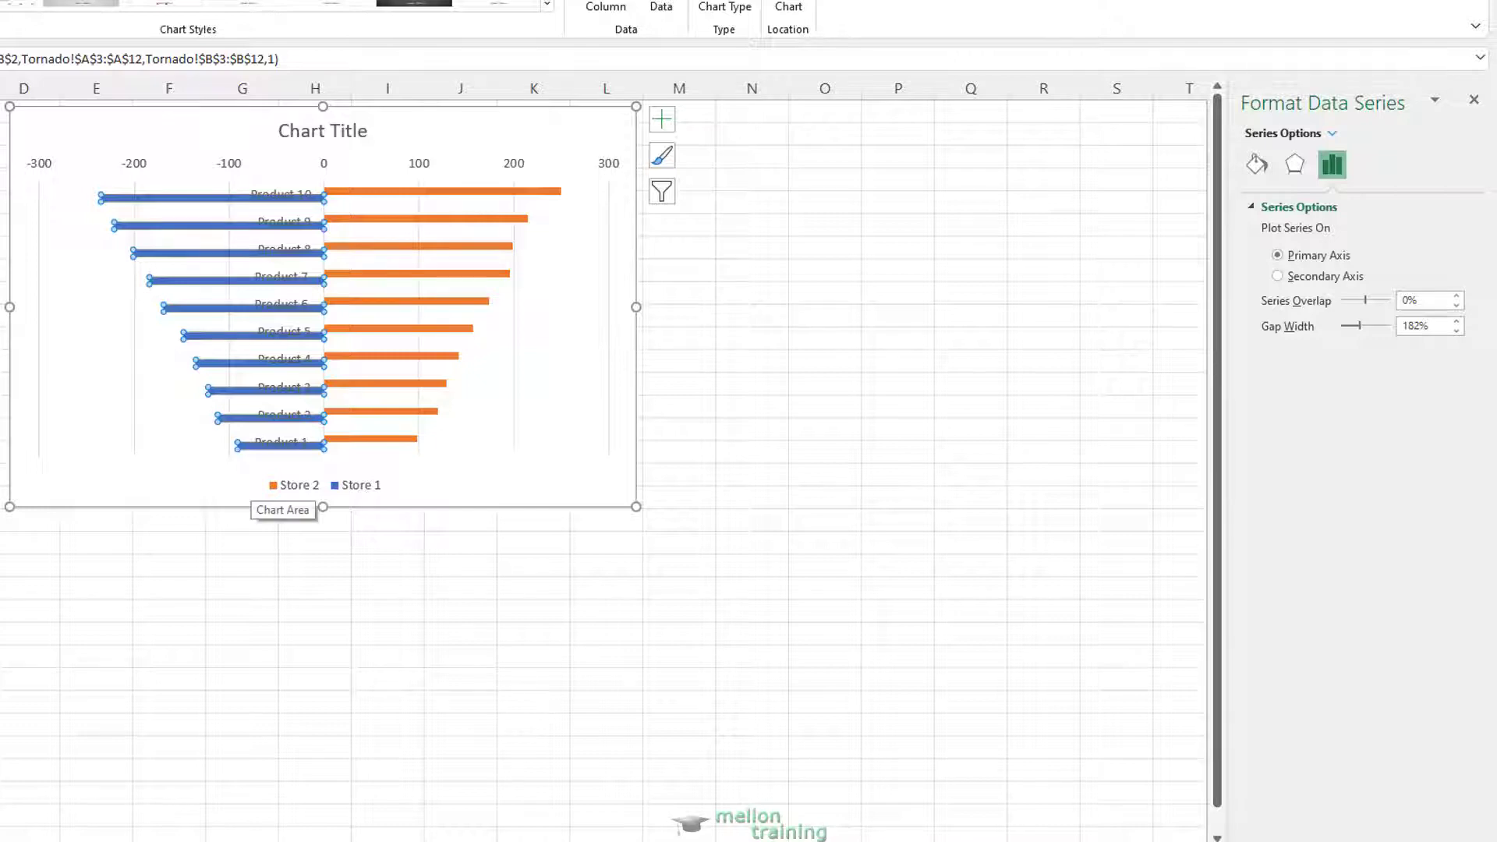
{"action": "left_click", "coordinate": [1423, 300]}
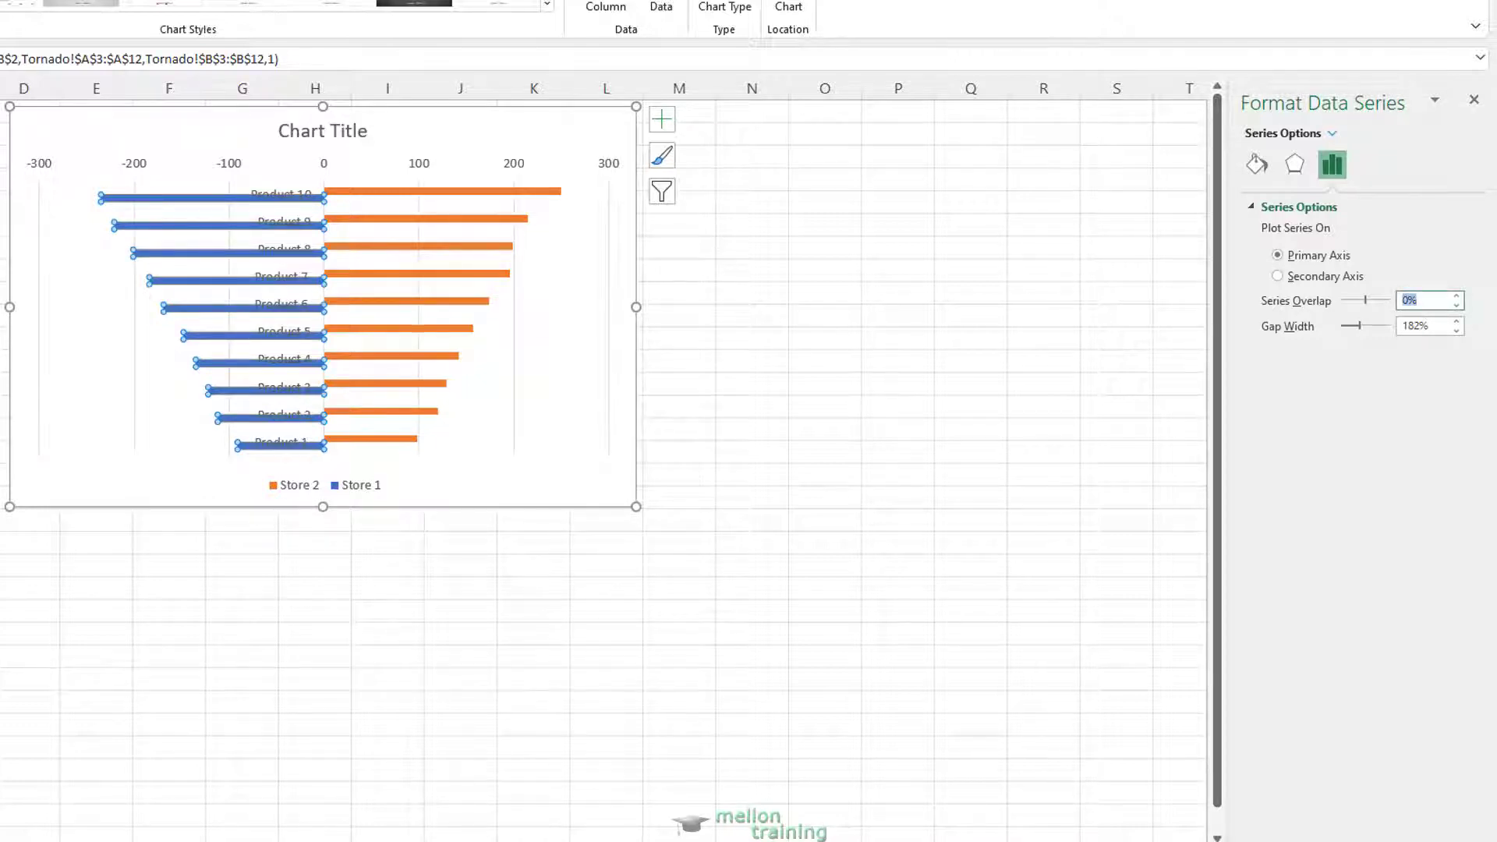
{"action": "type", "text": "100"}
{"action": "key", "text": "Return"}
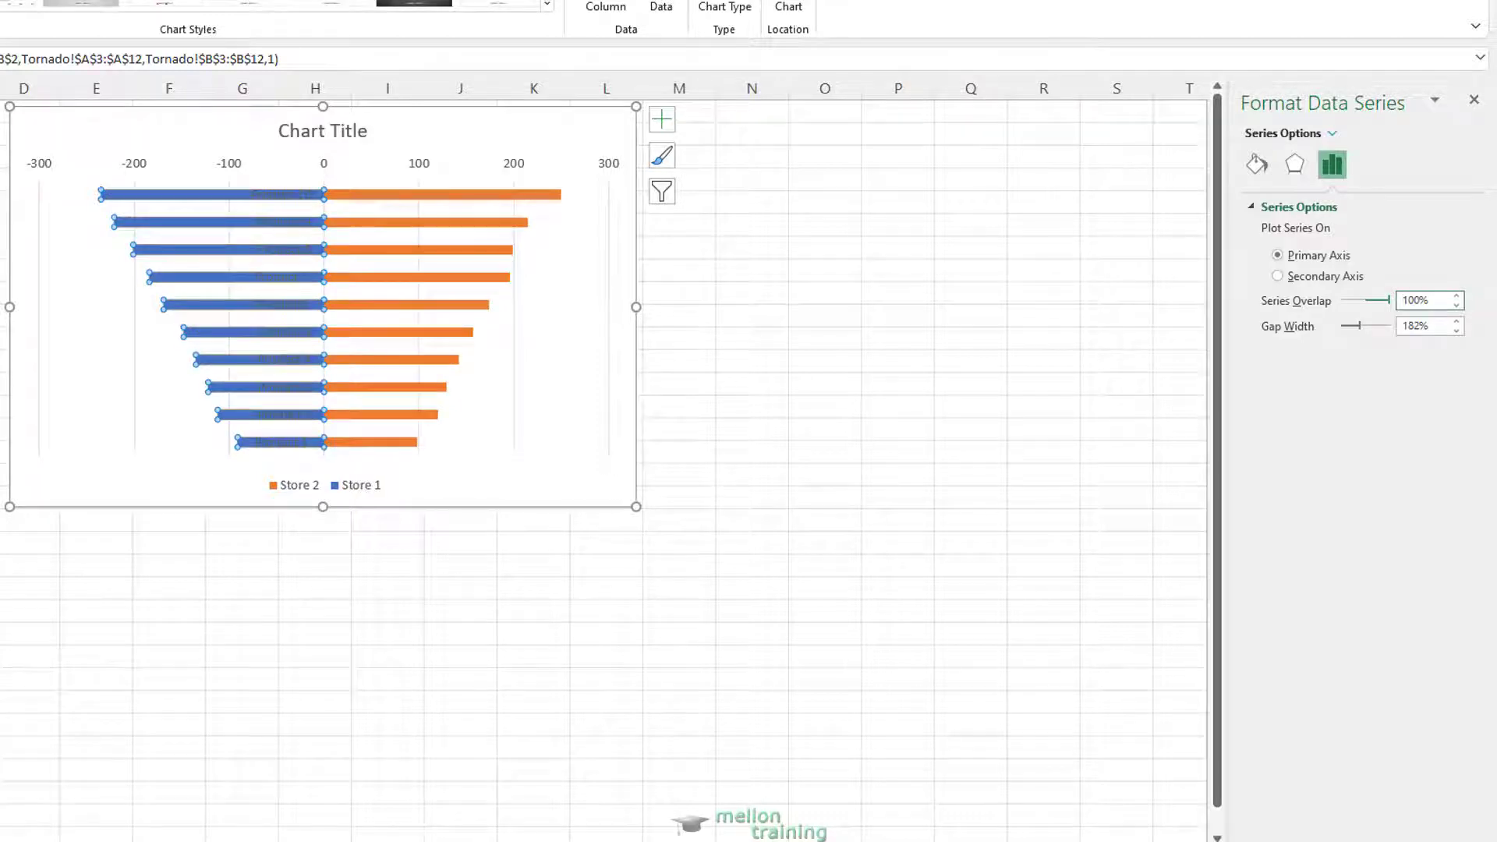
{"action": "key", "text": "Tab"}
{"action": "type", "text": "10"}
{"action": "key", "text": "Return"}
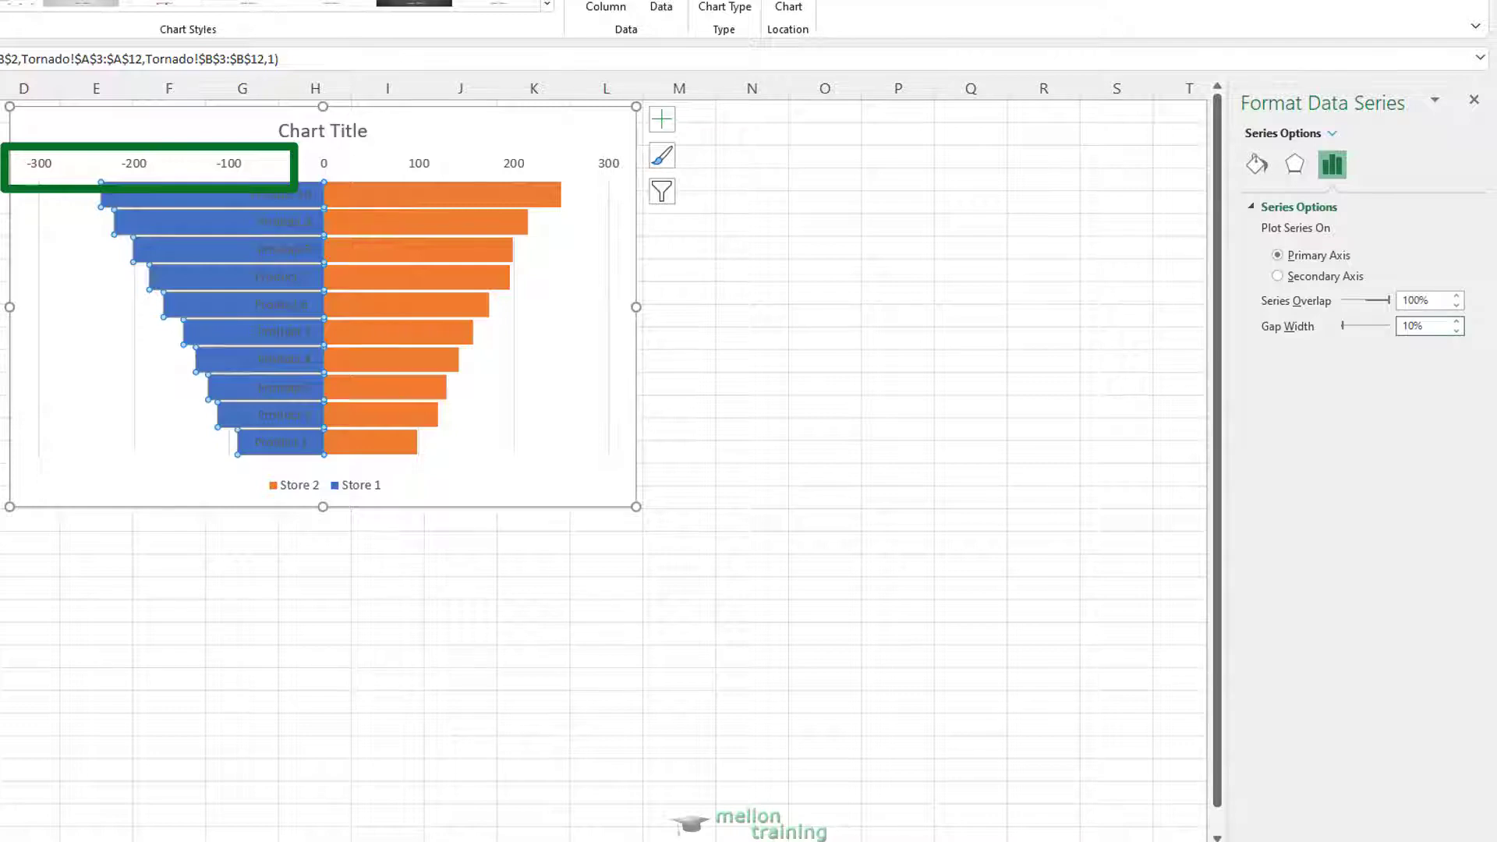
Step: Give the horizontal axis the custom number format ###0;###0 so no minus signs show
{"action": "left_click", "coordinate": [183, 163]}
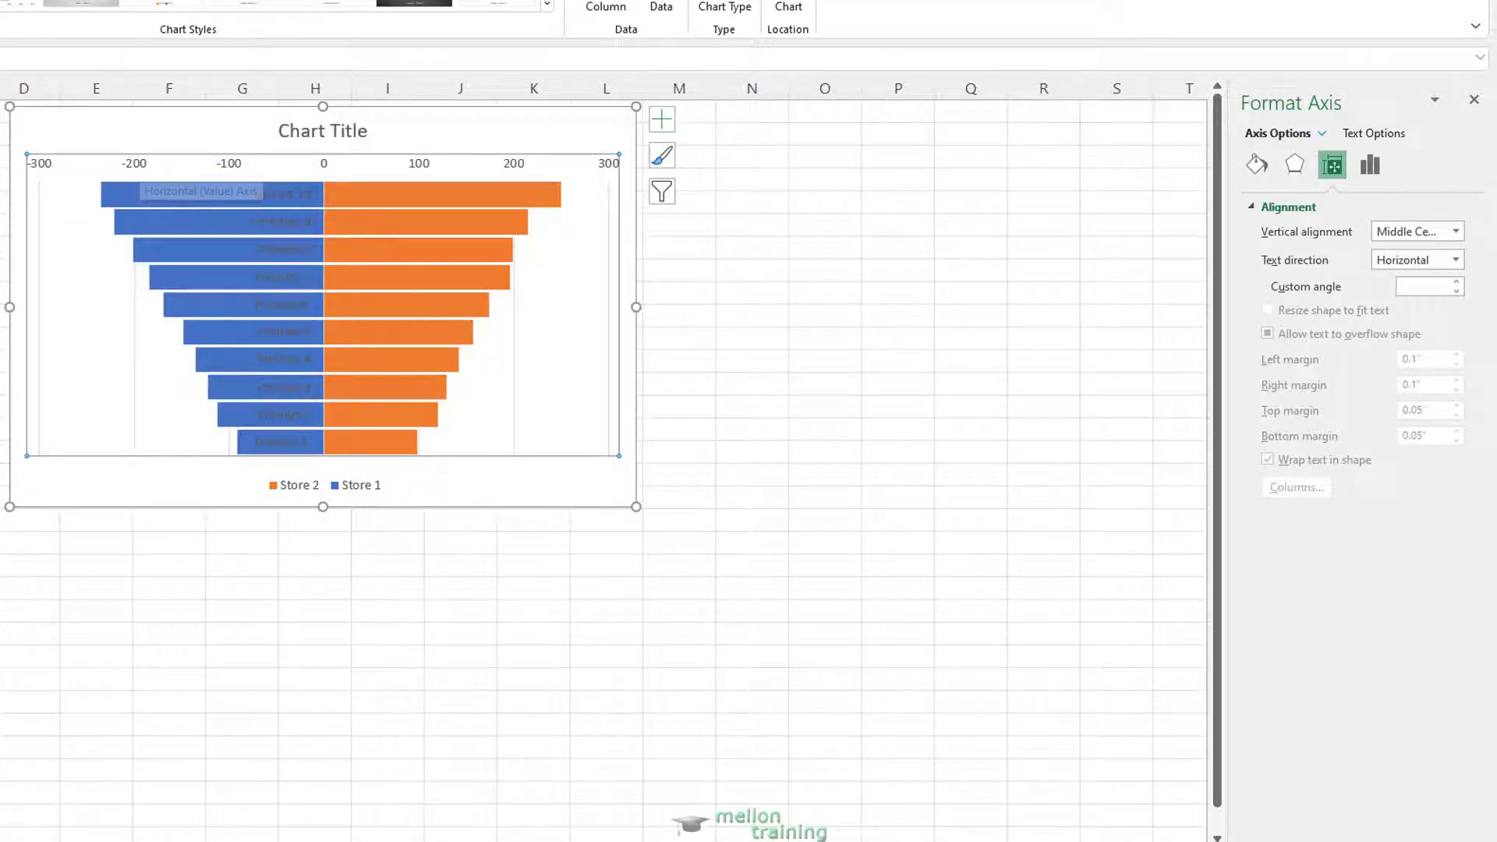
{"action": "left_click", "coordinate": [96, 520]}
{"action": "left_click", "coordinate": [47, 163]}
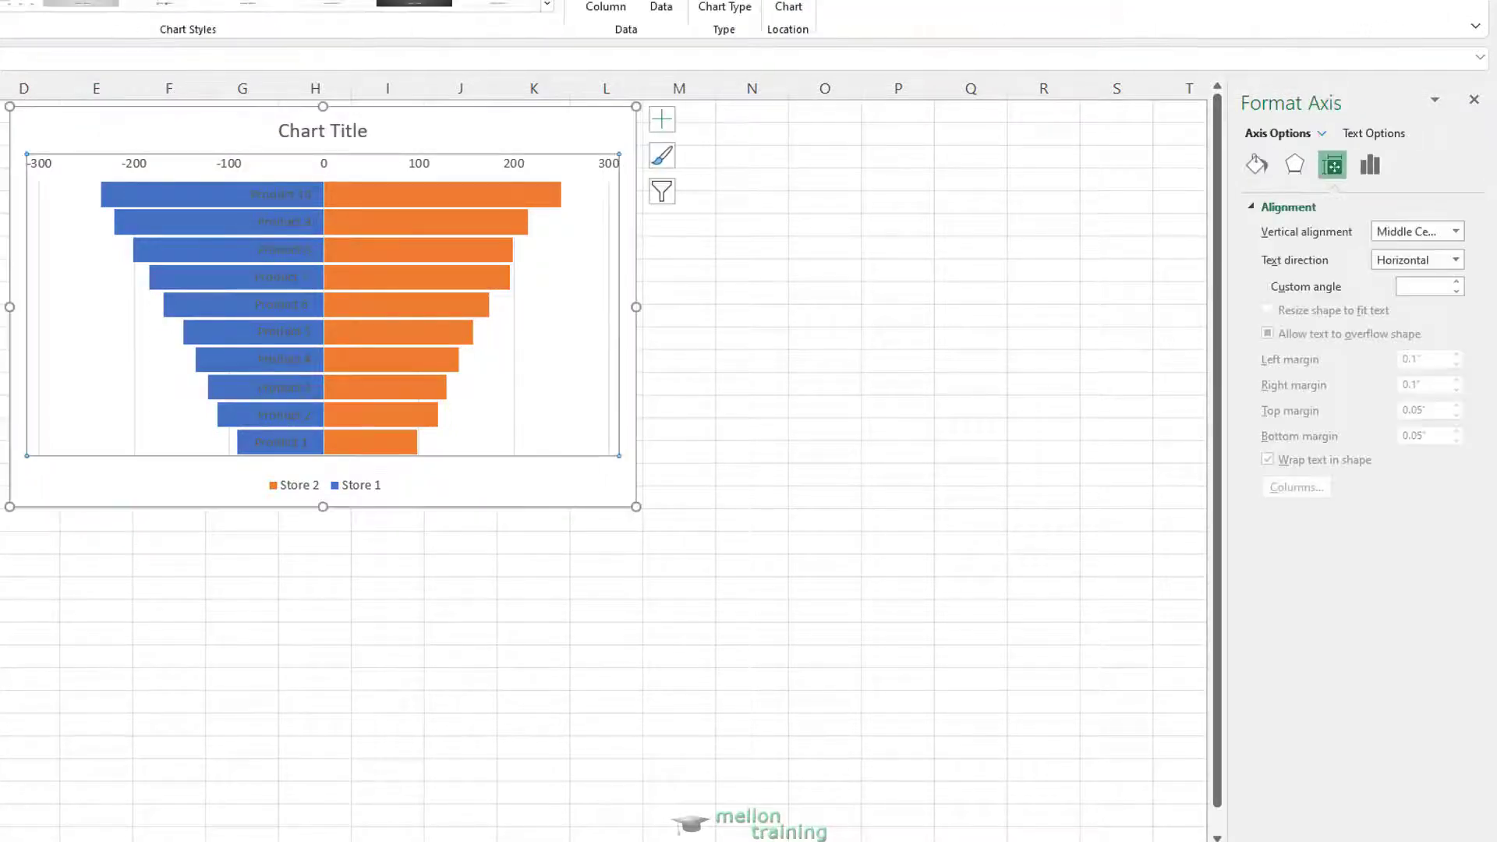
{"action": "right_click", "coordinate": [45, 162]}
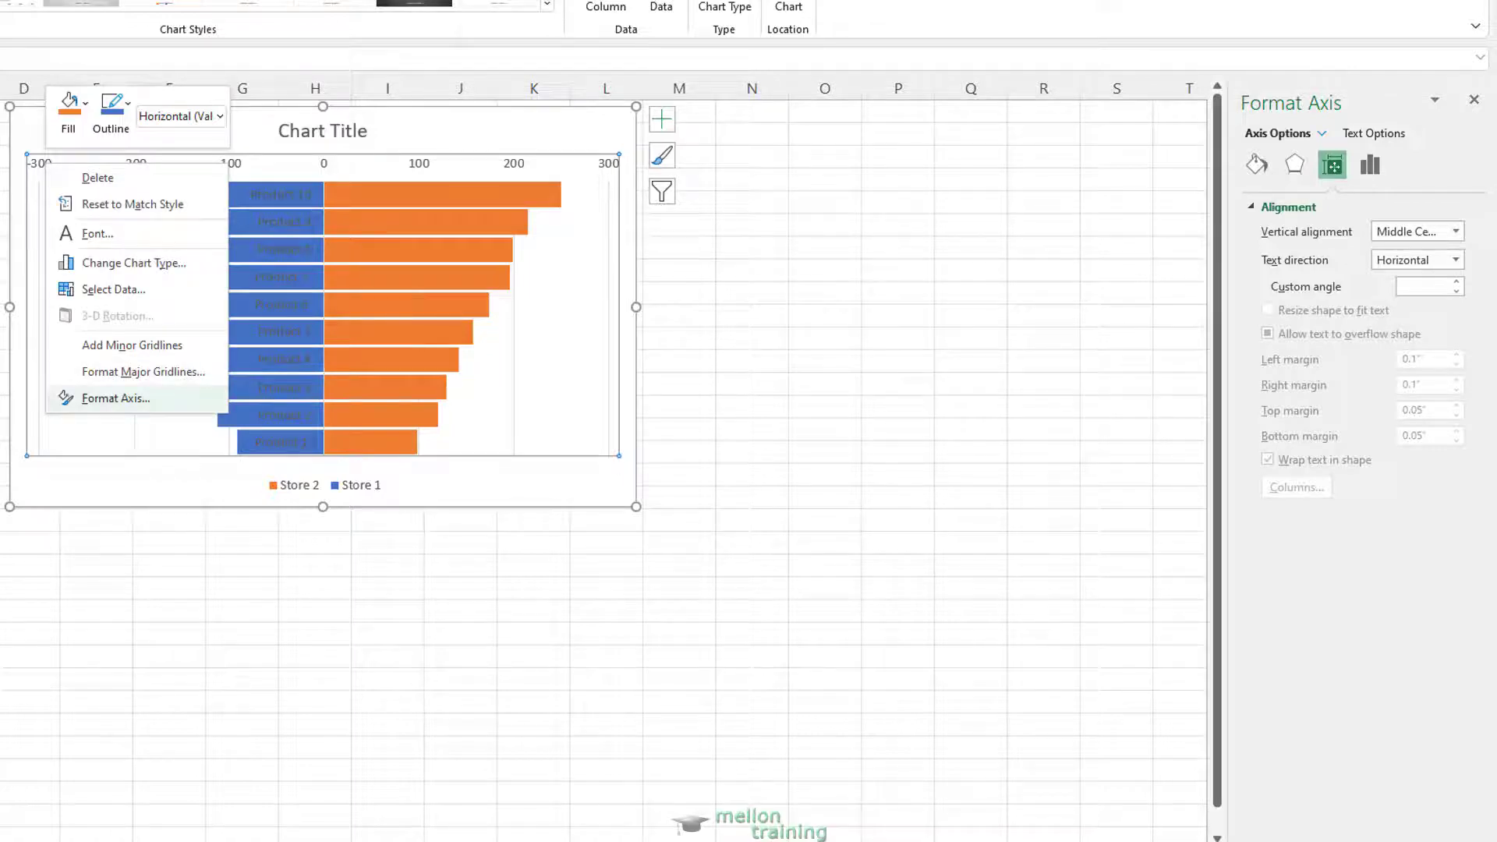
{"action": "left_click", "coordinate": [116, 397]}
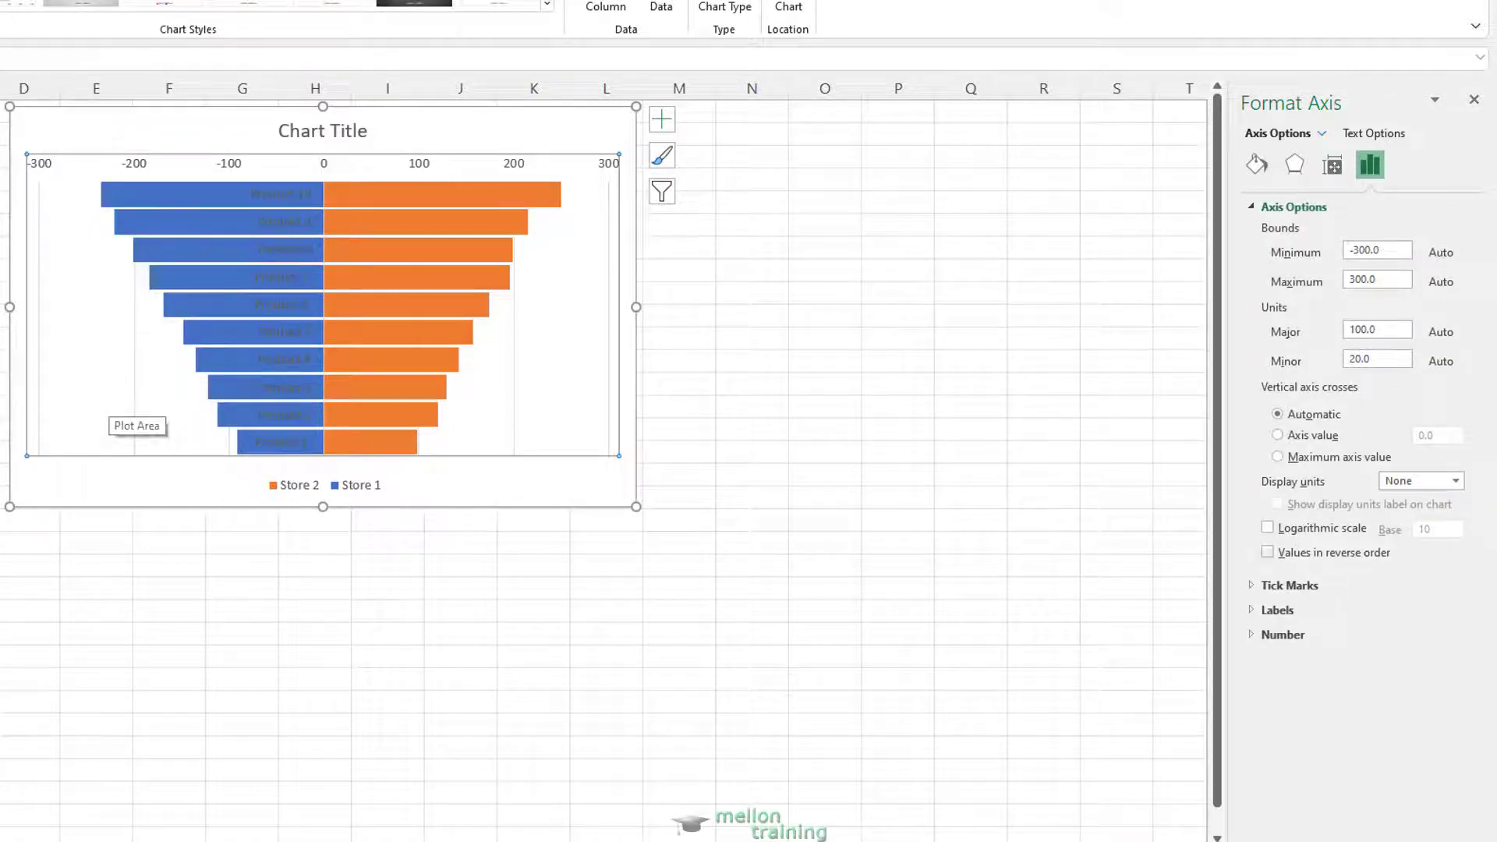
{"action": "left_click", "coordinate": [1282, 634]}
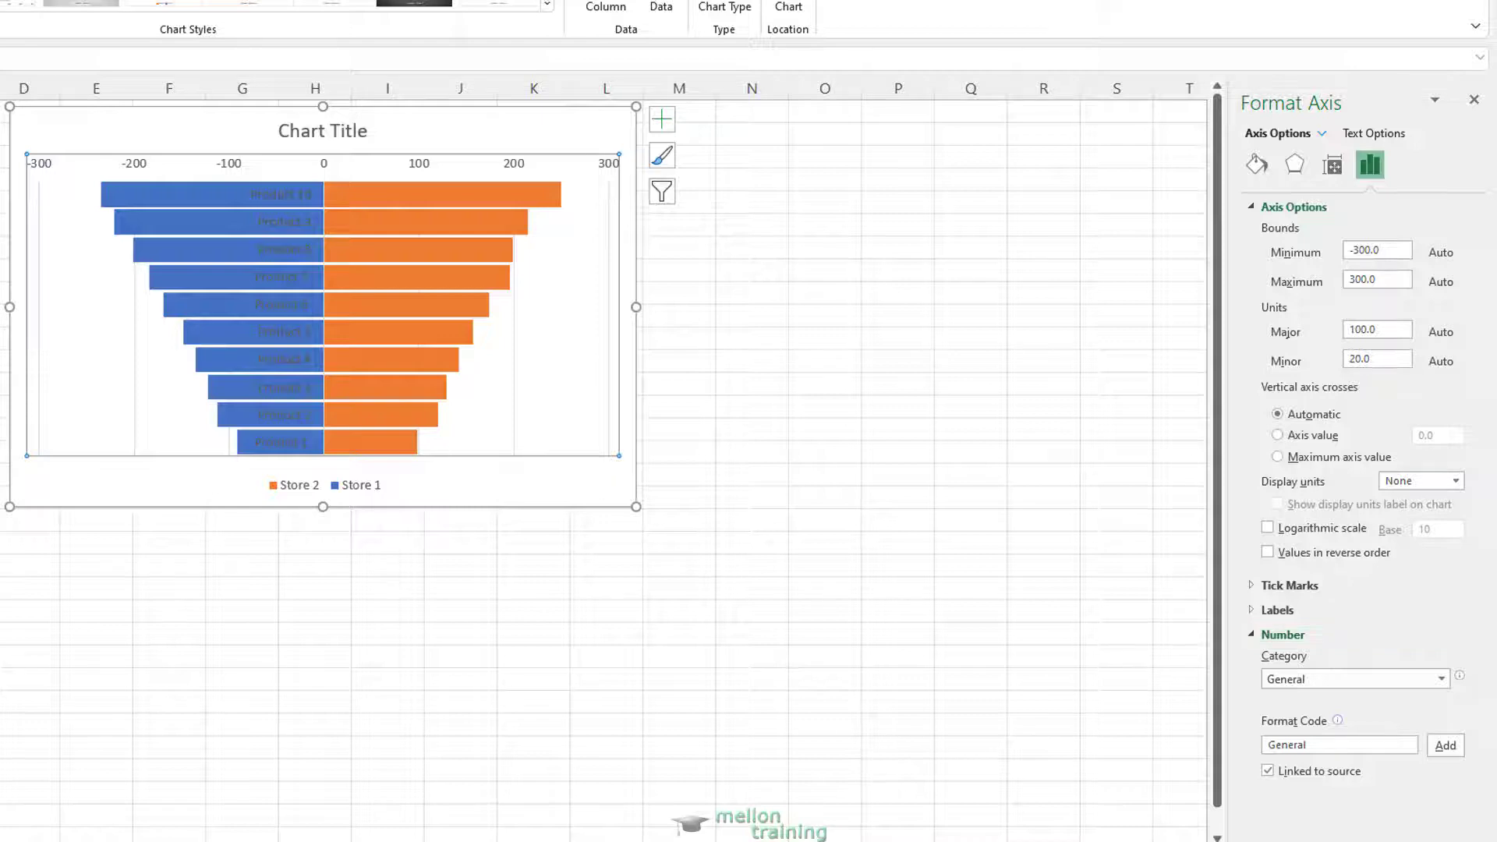
{"action": "left_click", "coordinate": [1440, 678]}
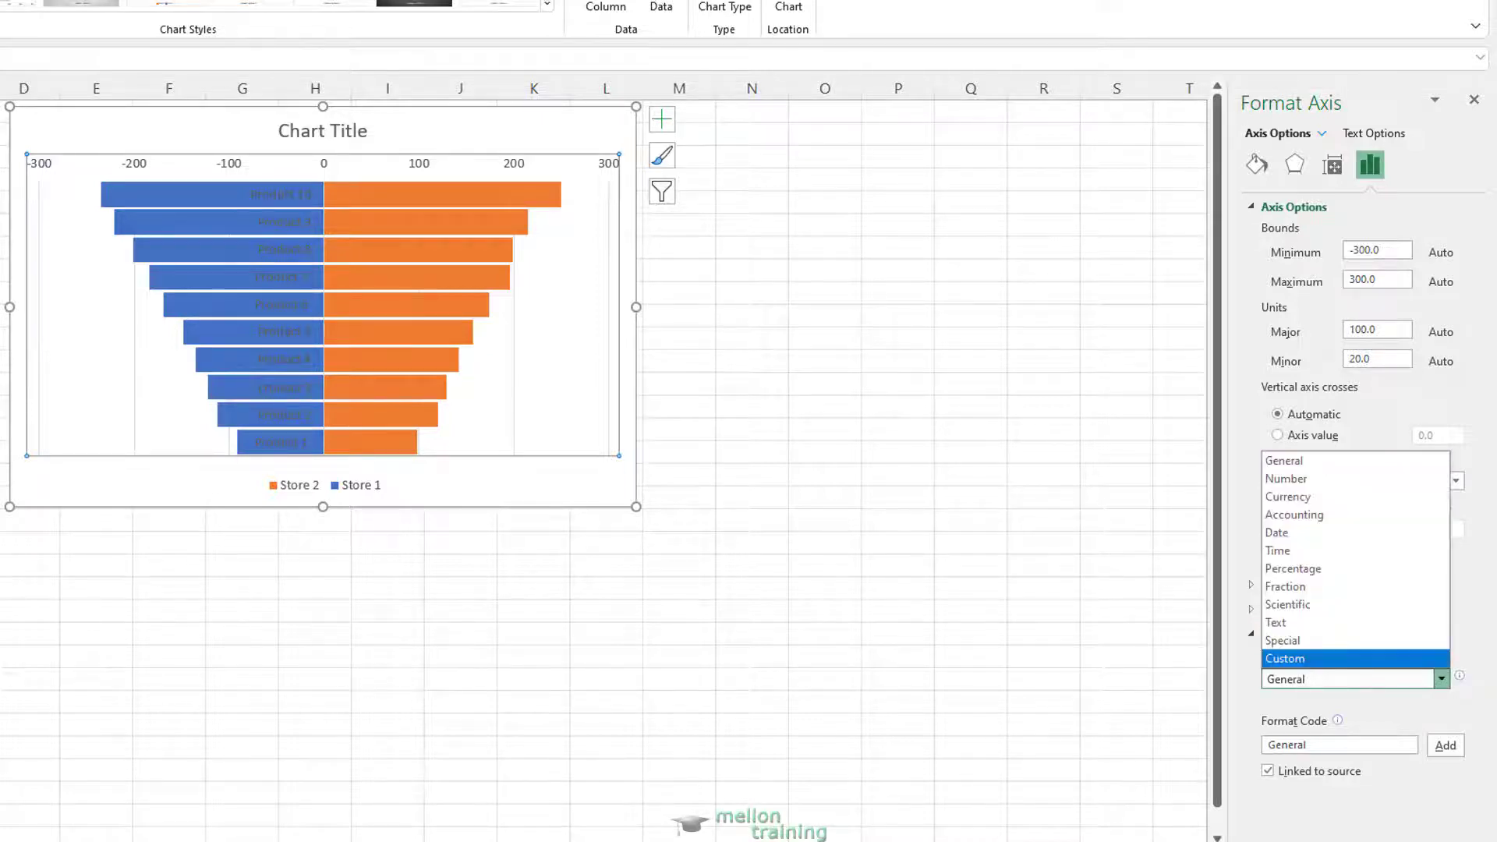
{"action": "left_click", "coordinate": [1284, 658]}
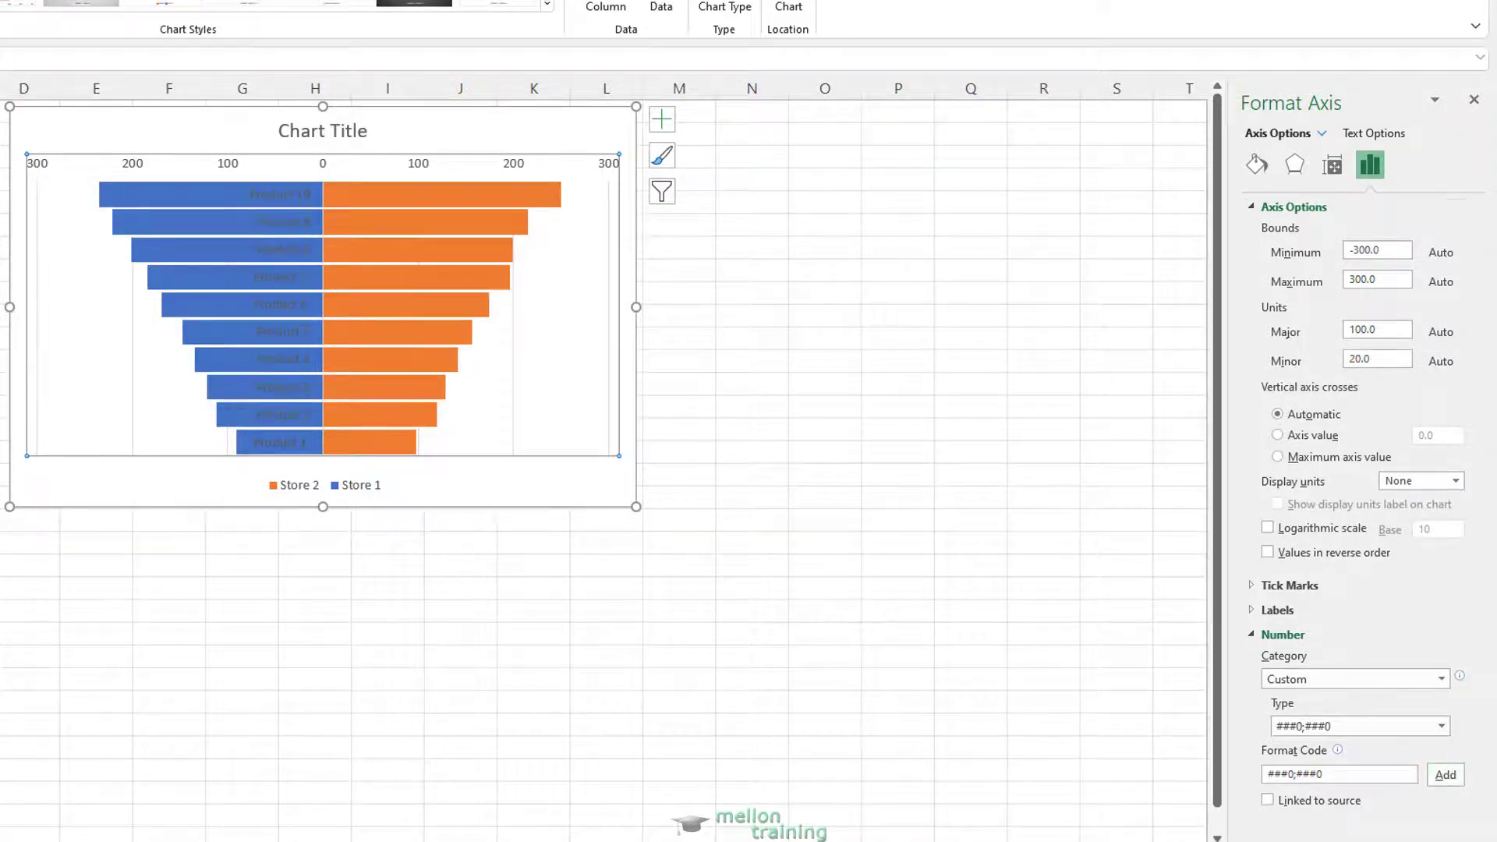
Step: Close the Format Axis pane and delete the chart title
{"action": "left_click", "coordinate": [1473, 99]}
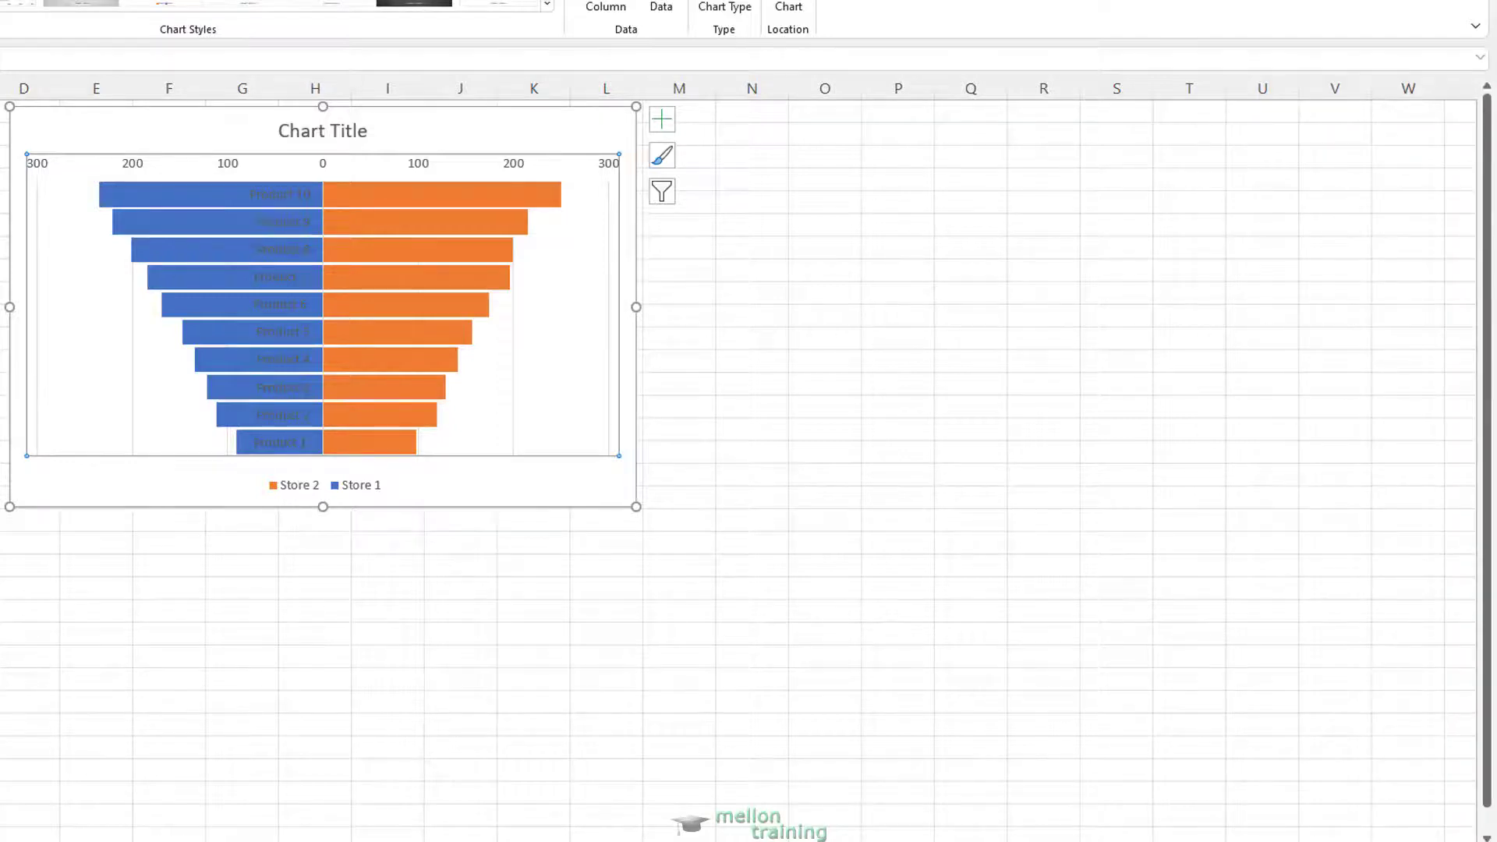
{"action": "left_click", "coordinate": [323, 130]}
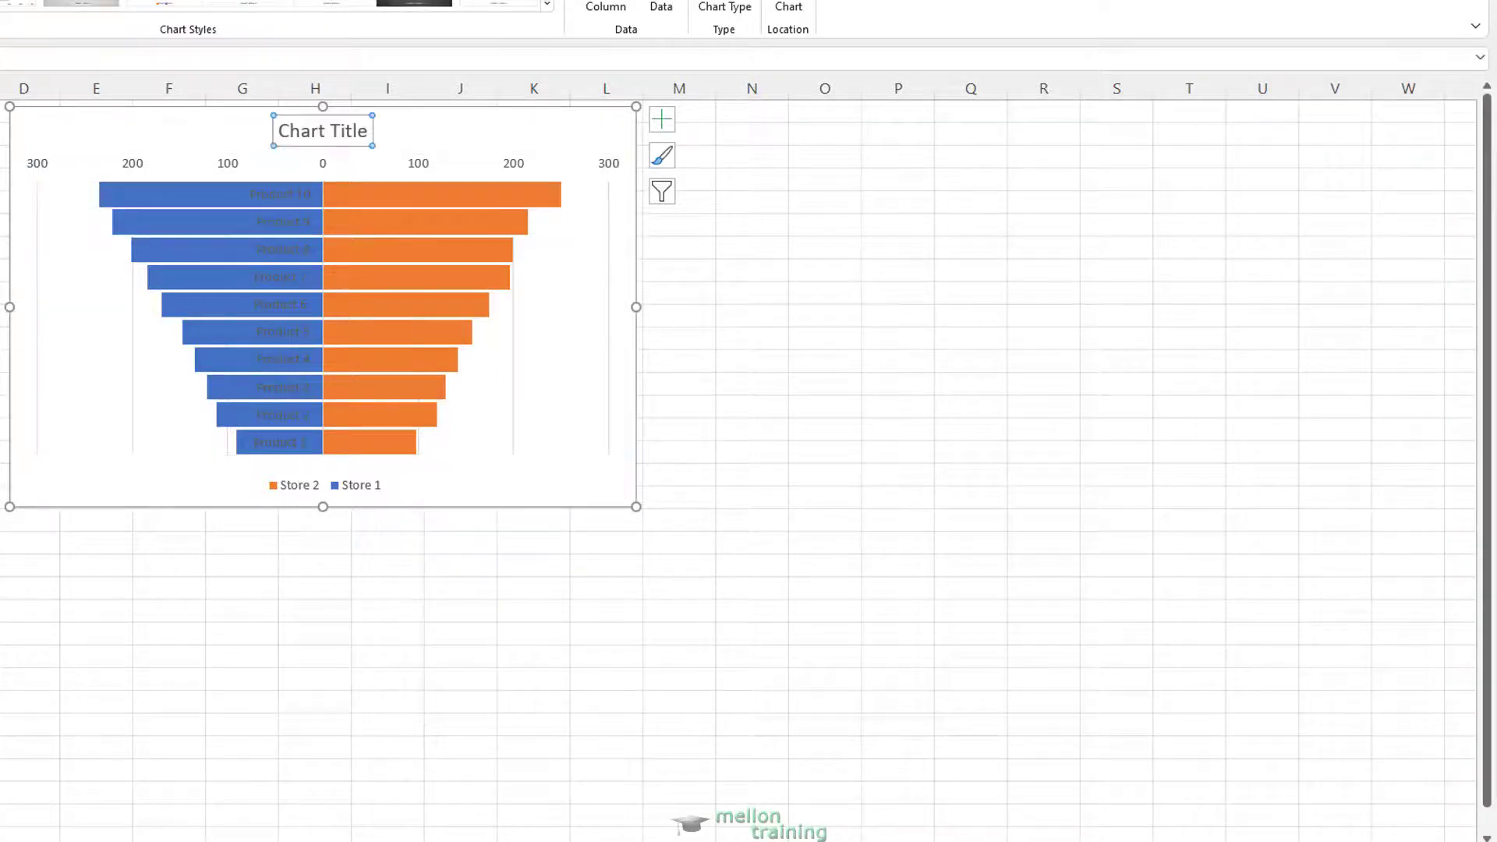
{"action": "key", "text": "Delete"}
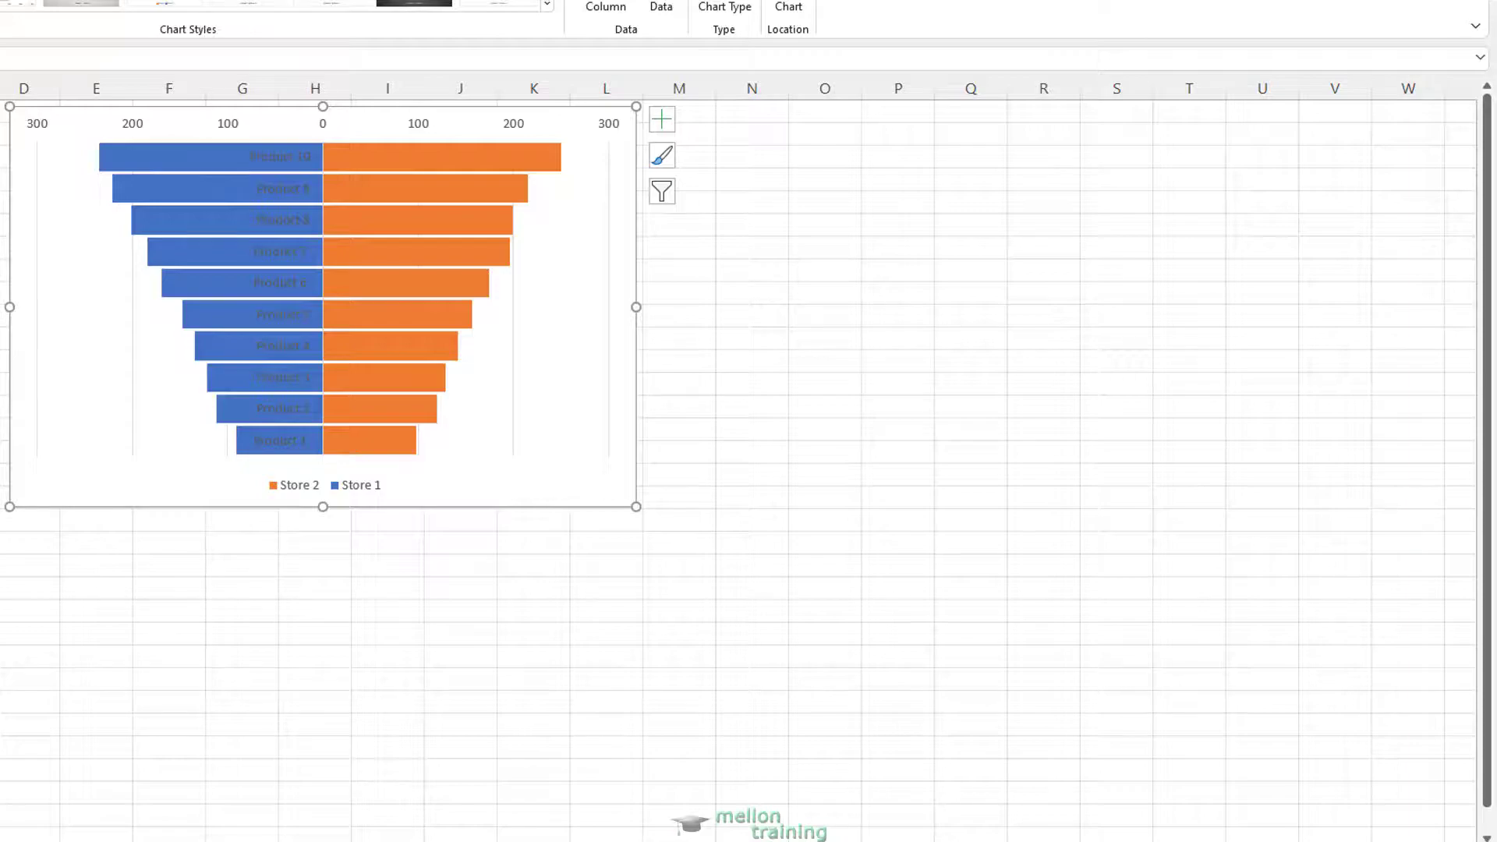